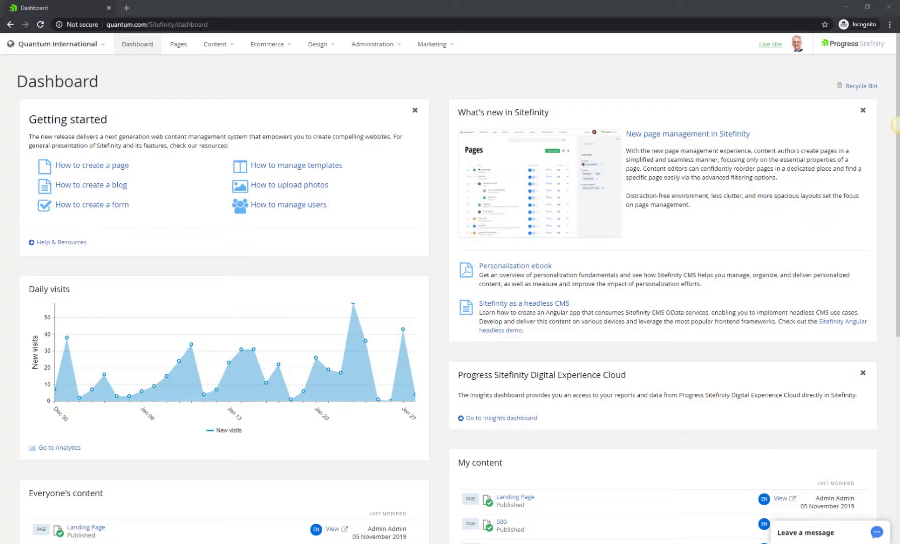
# Go from the News content list to Administration > Module builder
pyautogui.click(229, 51)
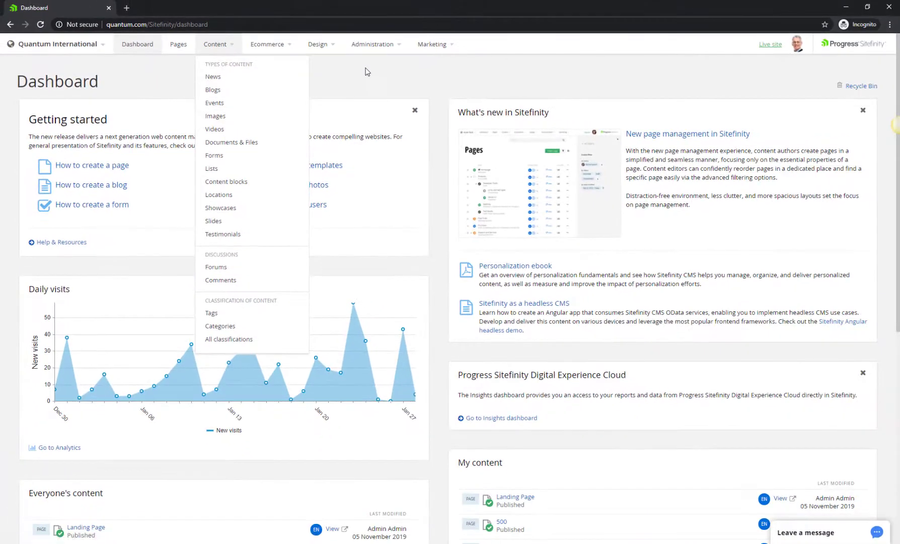
pyautogui.click(245, 80)
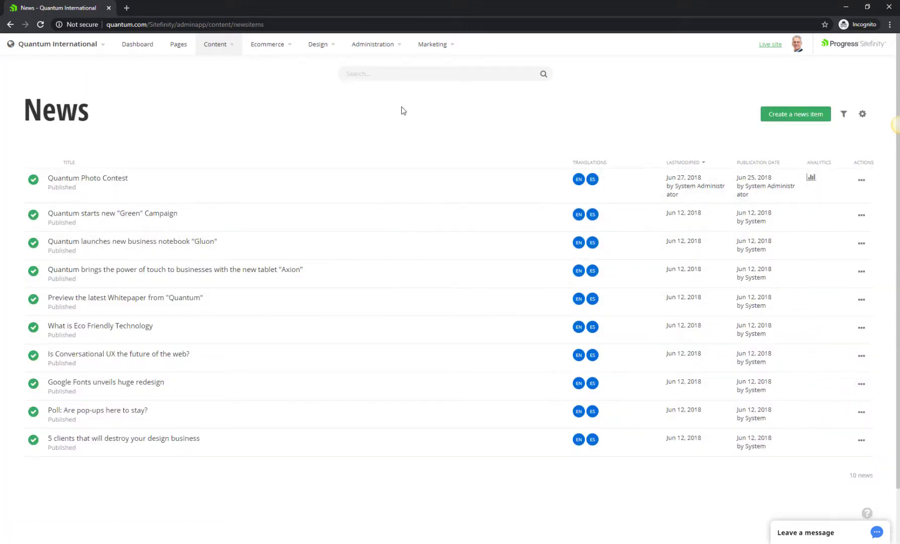
pyautogui.click(382, 47)
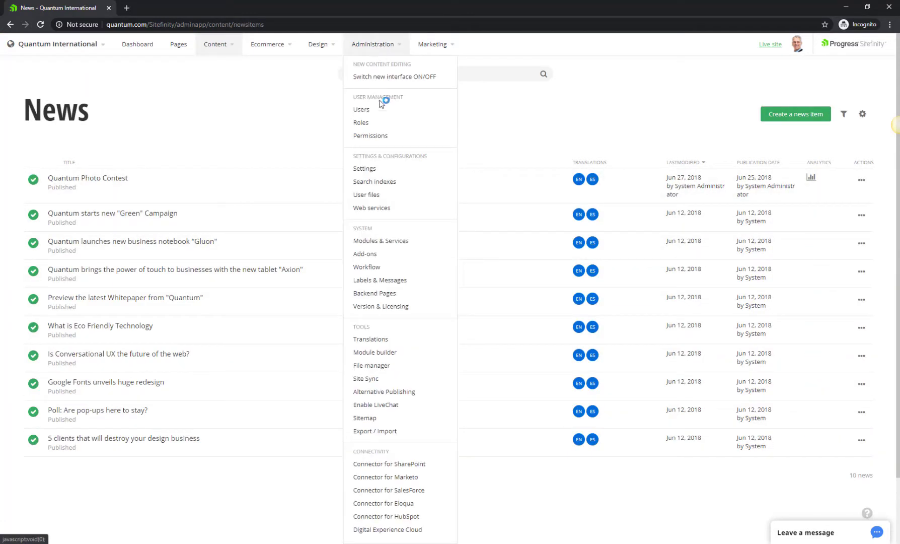
pyautogui.click(370, 356)
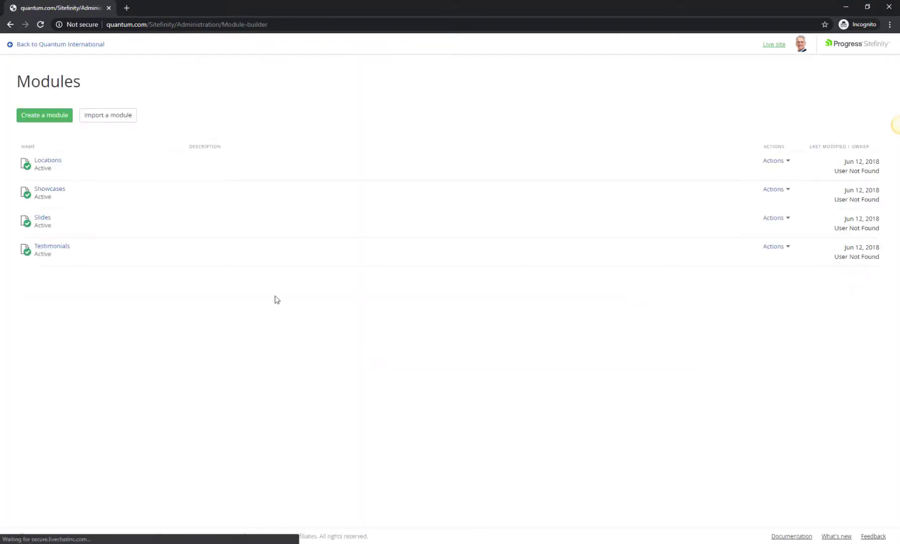
# Open the Testimonials module from the Modules list
pyautogui.click(66, 249)
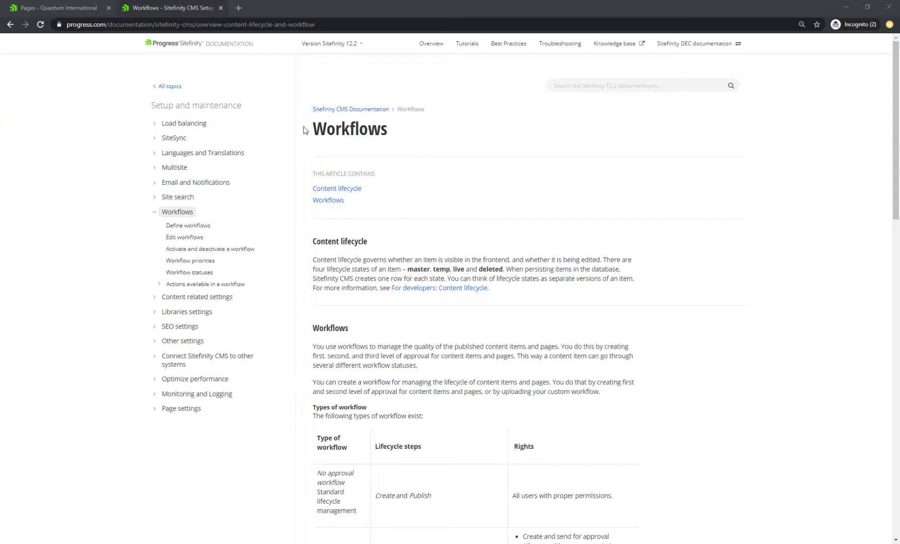
# Read the Workflows article's table of workflow types, then open the Define workflows topic
pyautogui.scroll(-4, 509, 215)
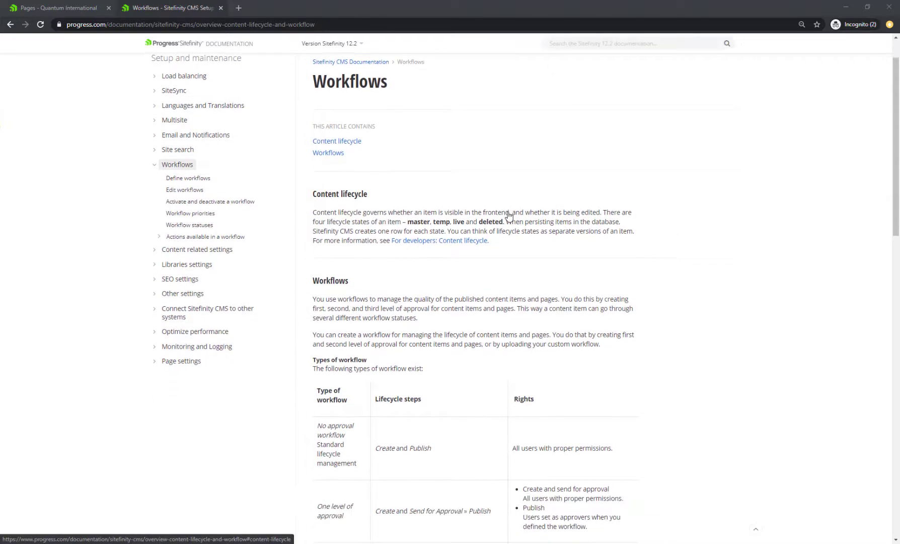
pyautogui.scroll(-6, 508, 222)
pyautogui.scroll(9, 504, 250)
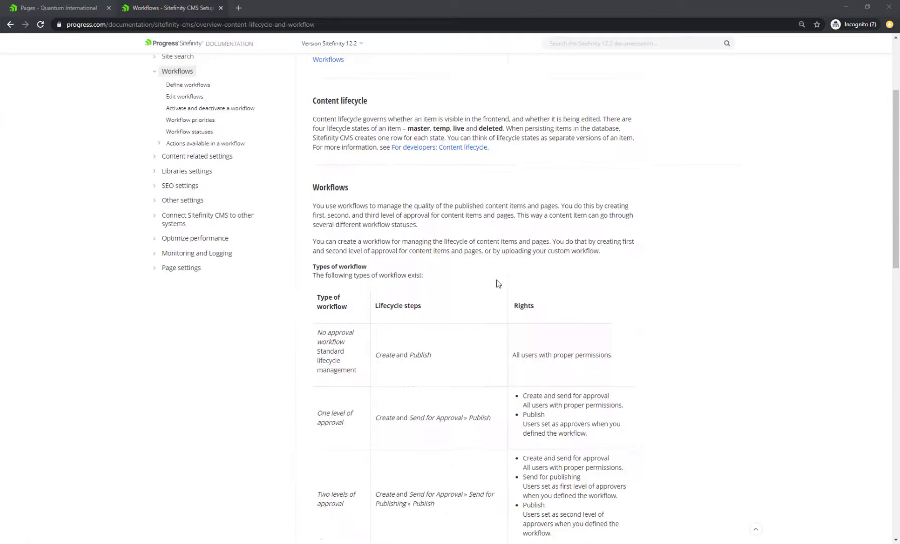
pyautogui.click(194, 184)
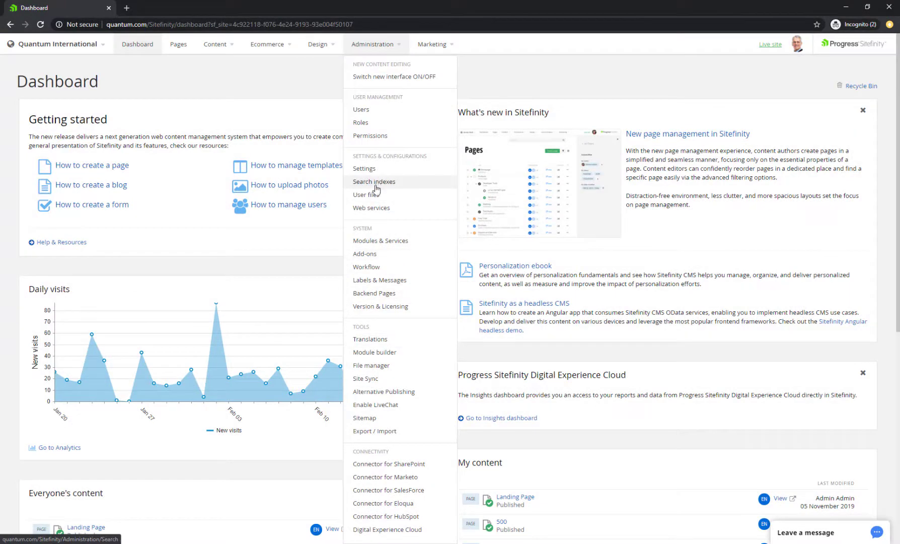
# Go to Administration > Workflow and start defining a new approval workflow
pyautogui.click(366, 269)
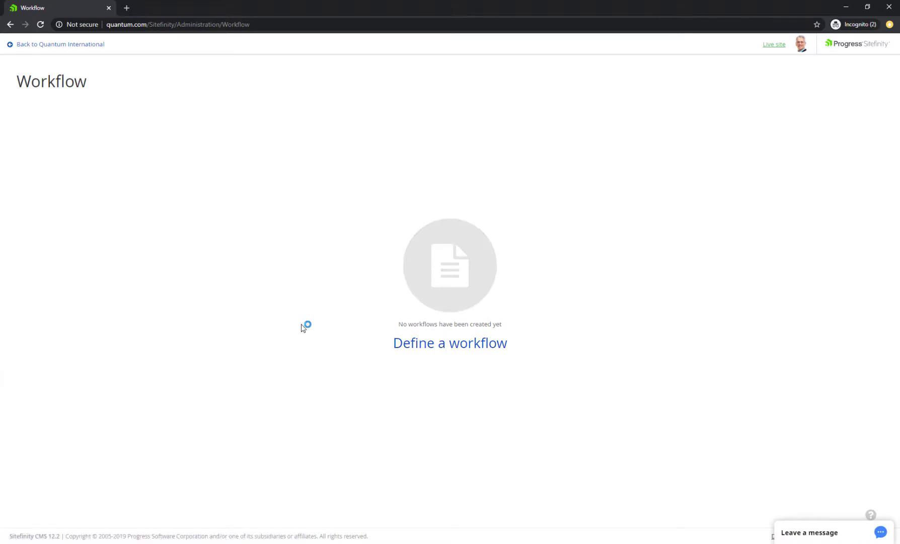
pyautogui.click(449, 345)
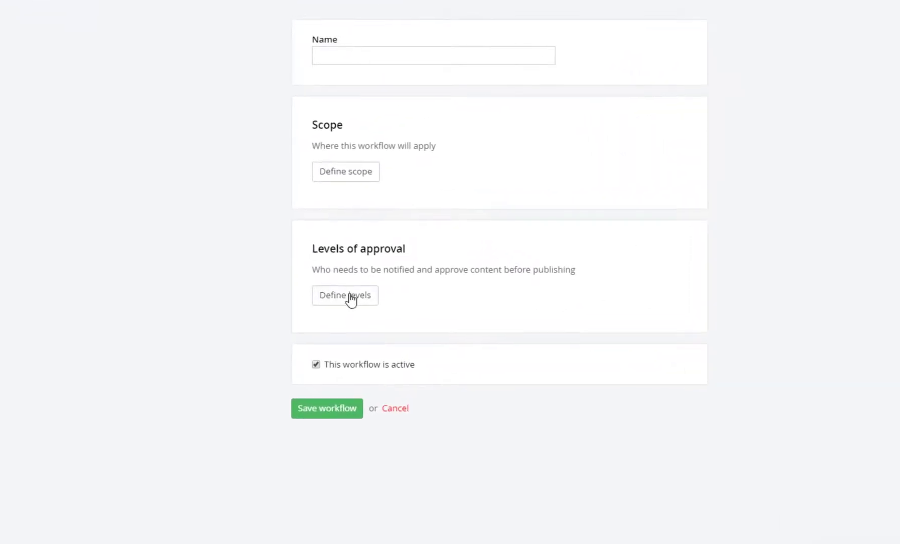
# Give the workflow one approval level with Designers and Editors as approvers
pyautogui.click(351, 298)
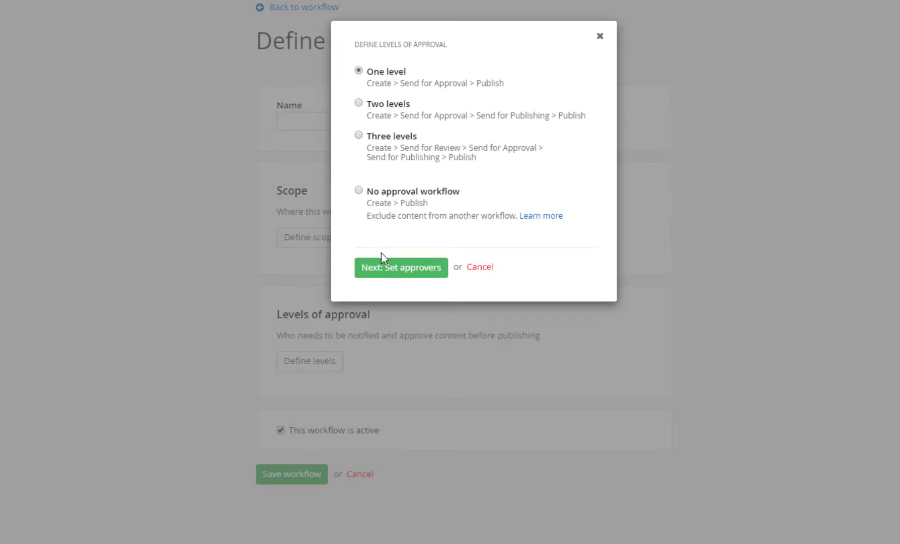
pyautogui.click(415, 276)
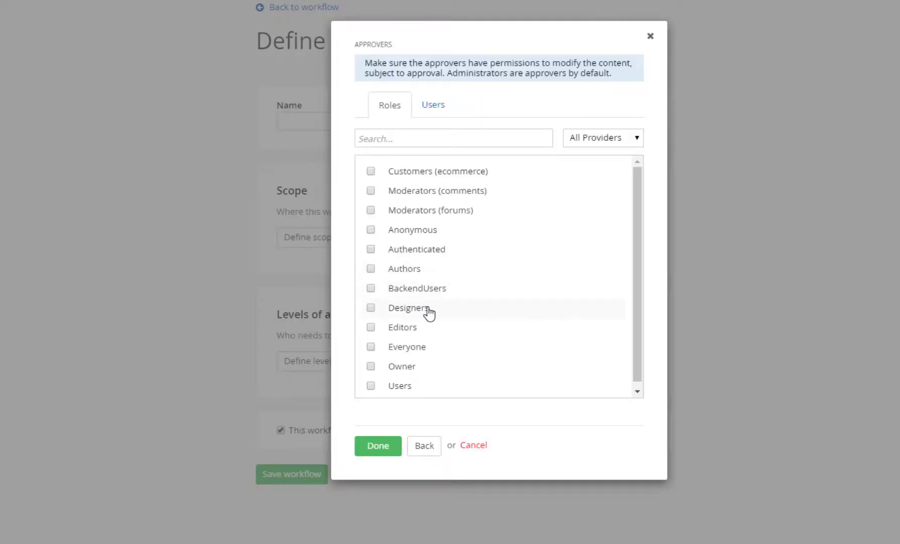
pyautogui.click(371, 307)
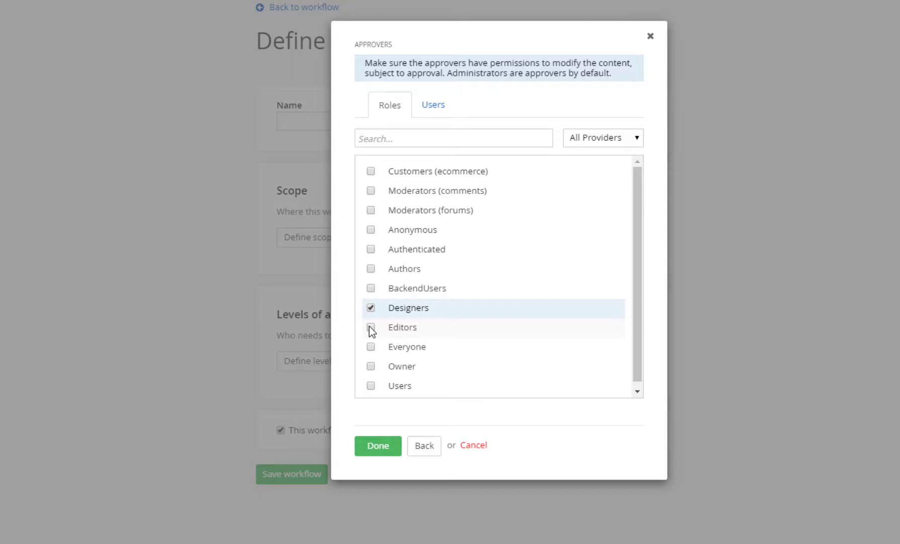
pyautogui.click(370, 327)
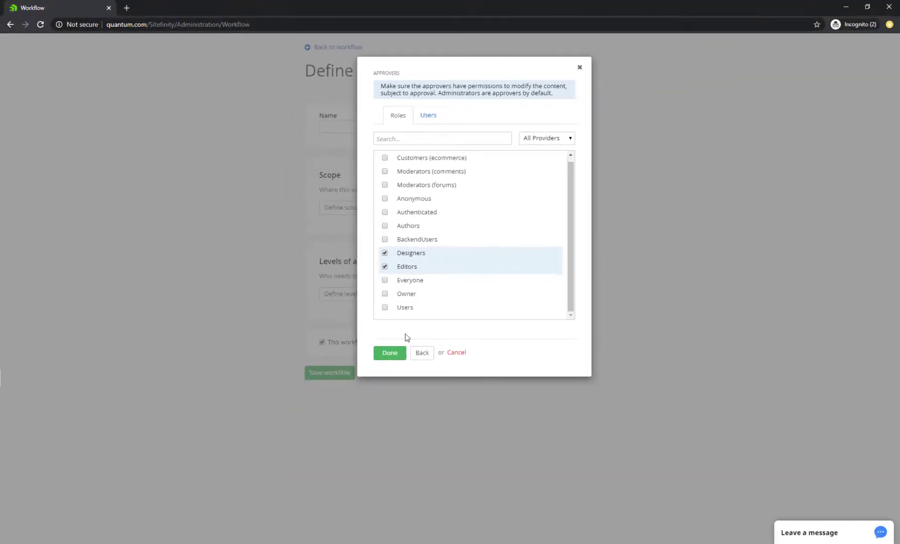
pyautogui.click(389, 353)
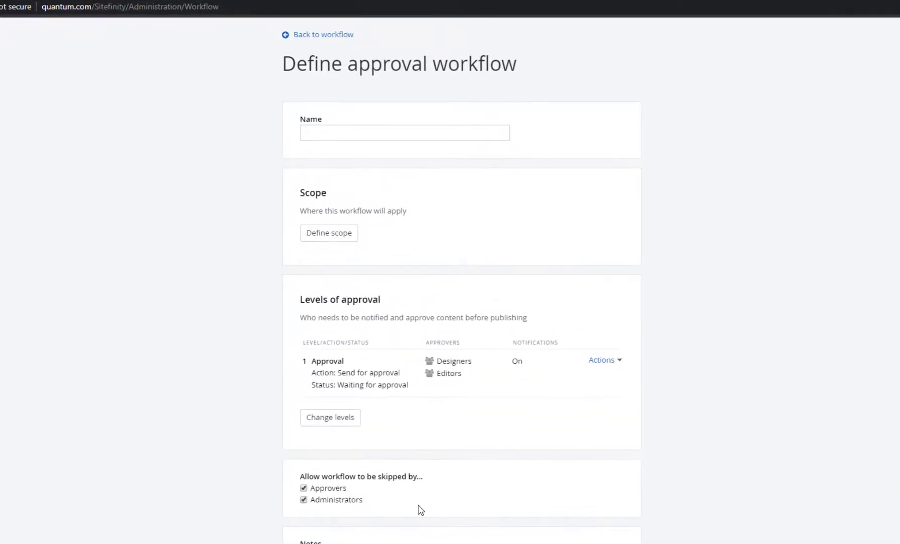
# Turn on level 1 notifications for approvers and administrators
pyautogui.click(602, 361)
pyautogui.click(628, 408)
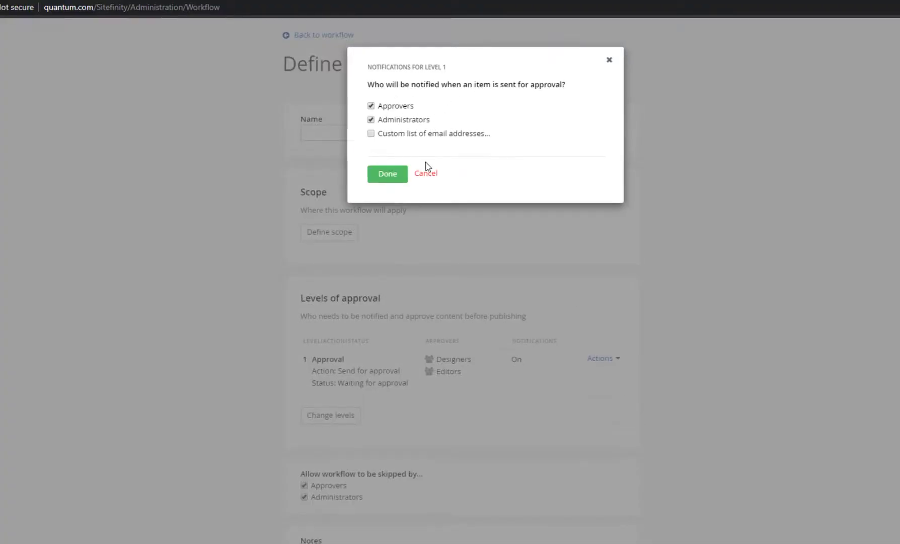
pyautogui.click(387, 174)
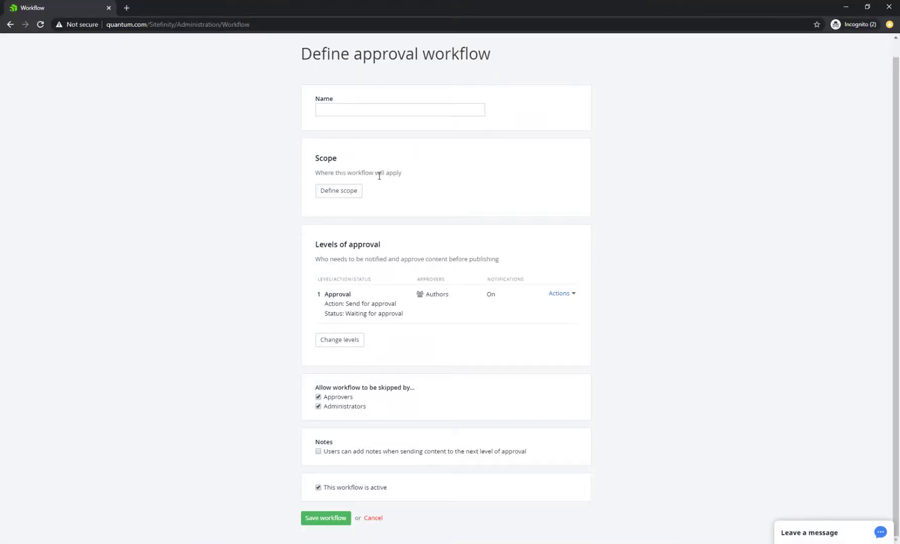
# Scope the workflow to News items on the Quantum International site, in English
pyautogui.click(346, 194)
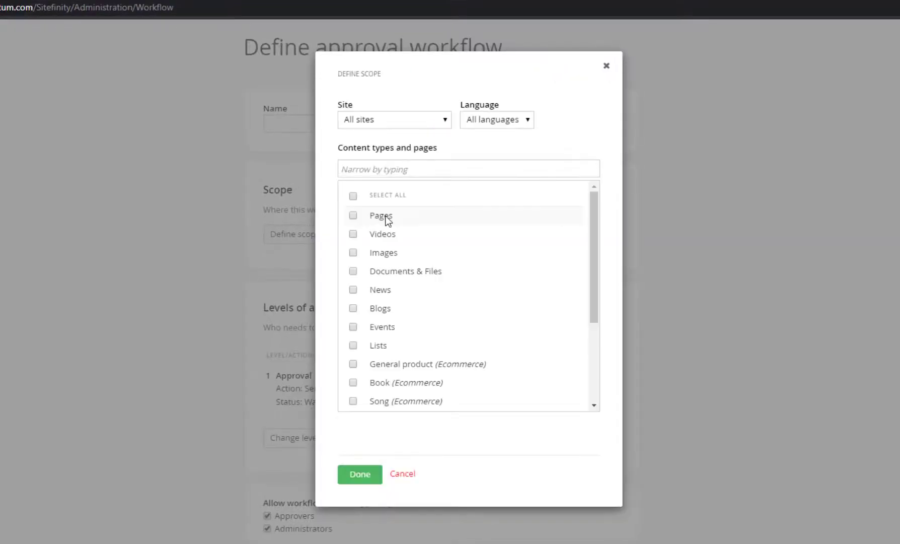
pyautogui.click(435, 122)
pyautogui.click(434, 121)
pyautogui.click(524, 121)
pyautogui.click(525, 121)
pyautogui.click(353, 290)
pyautogui.click(404, 119)
pyautogui.click(422, 159)
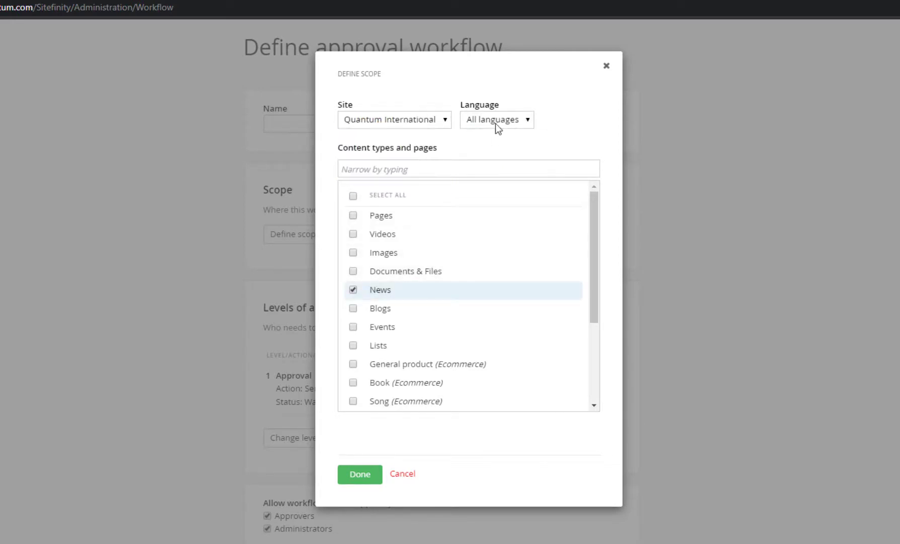
pyautogui.click(498, 123)
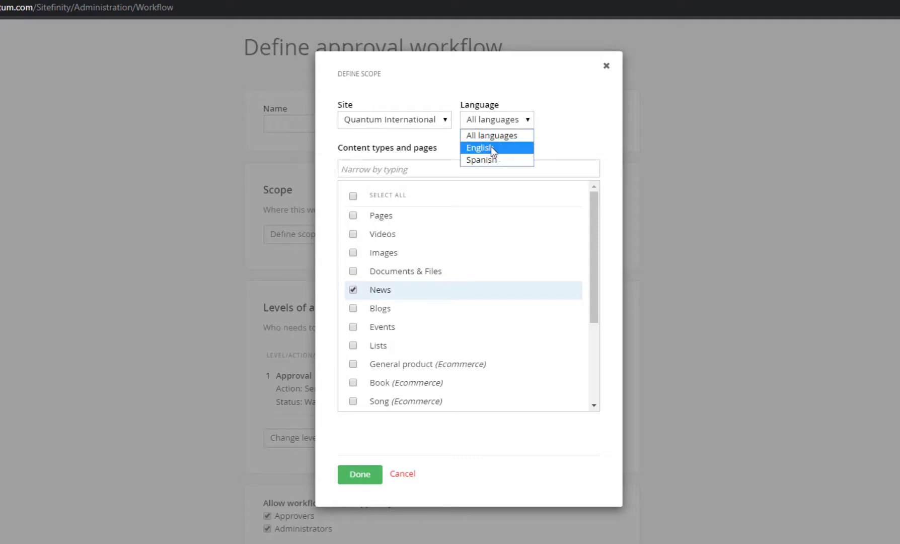
pyautogui.click(491, 147)
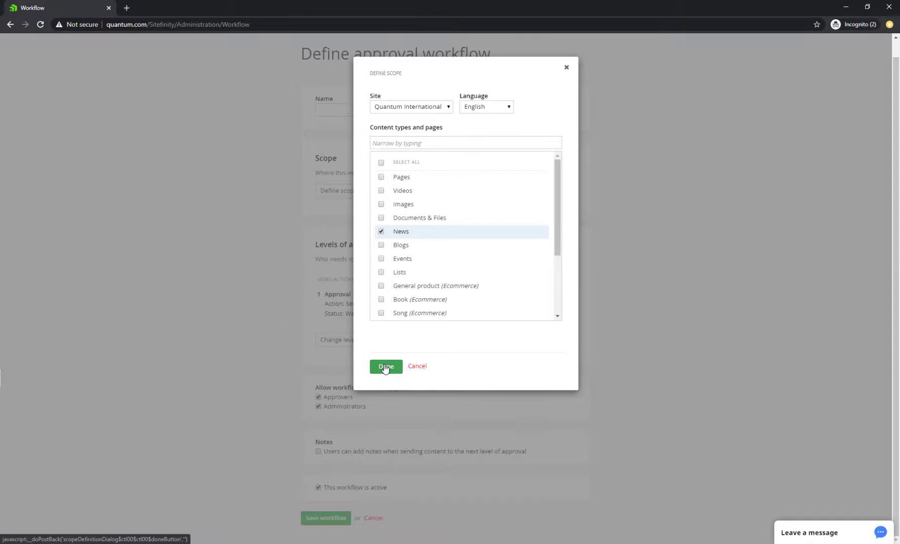
pyautogui.click(385, 367)
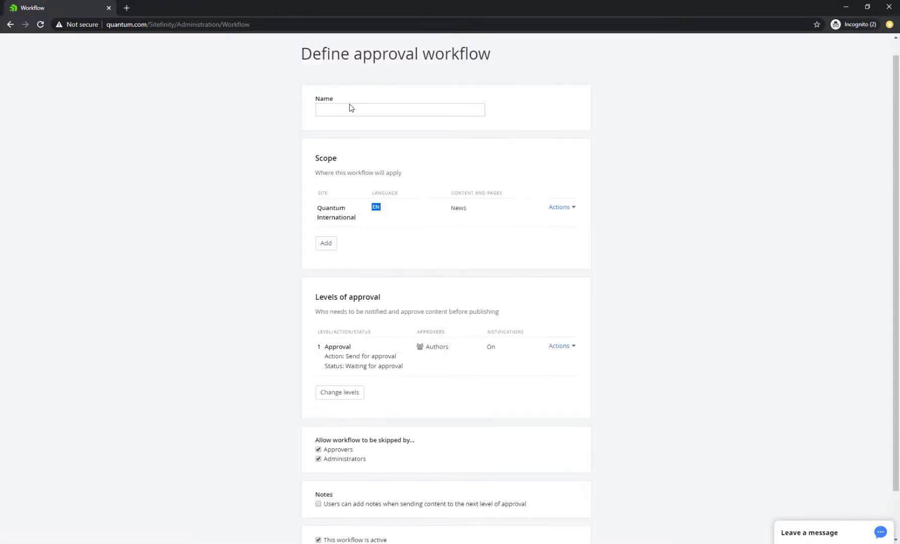
# Name the workflow 'CustomWorkflow' and save it
pyautogui.click(355, 109)
pyautogui.write('CustomWorkflow')
pyautogui.scroll(-1, 352, 327)
pyautogui.click(327, 518)
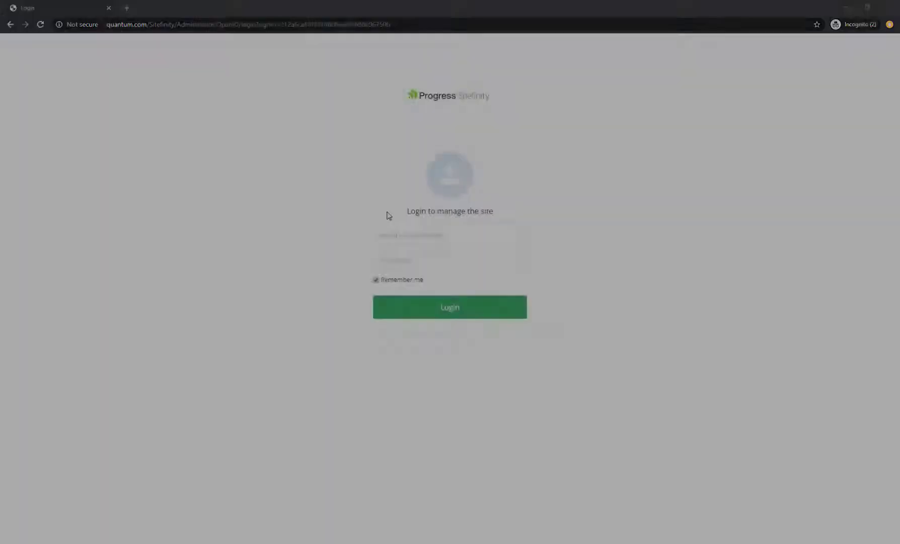
# Log in with the author account's e-mail and password
pyautogui.click(400, 233)
pyautogui.press('Tab')
pyautogui.write('•••••••••')
pyautogui.press('Return')
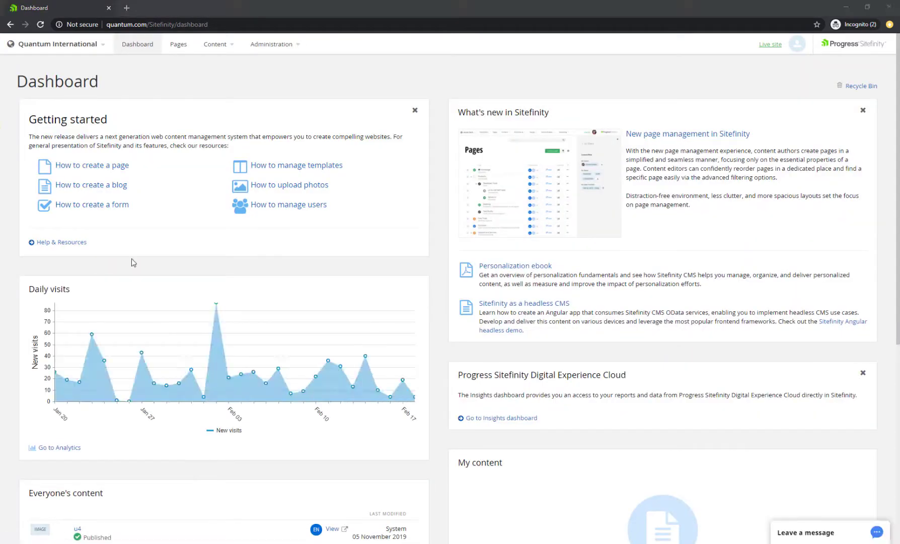
# Create a news item titled 'Lorem ipsum' with pasted body text and a summary
pyautogui.click(226, 45)
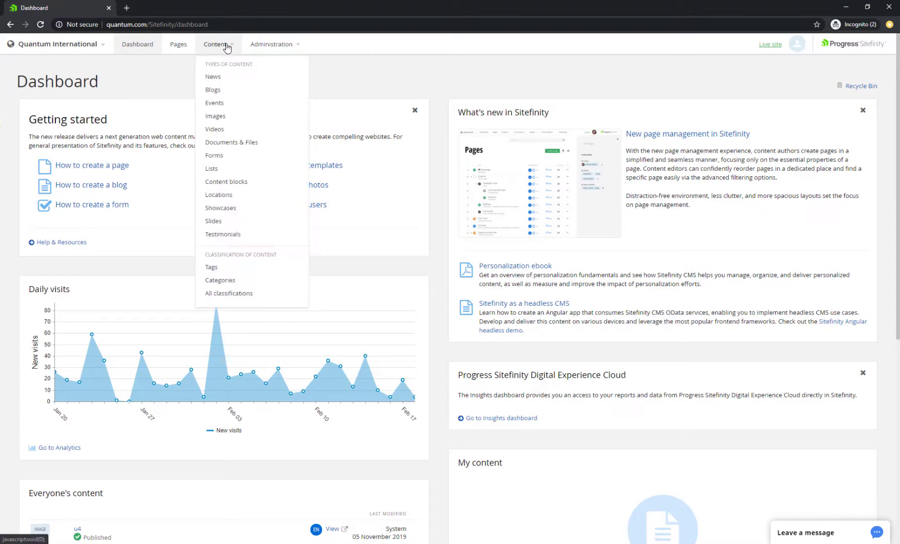
pyautogui.click(217, 77)
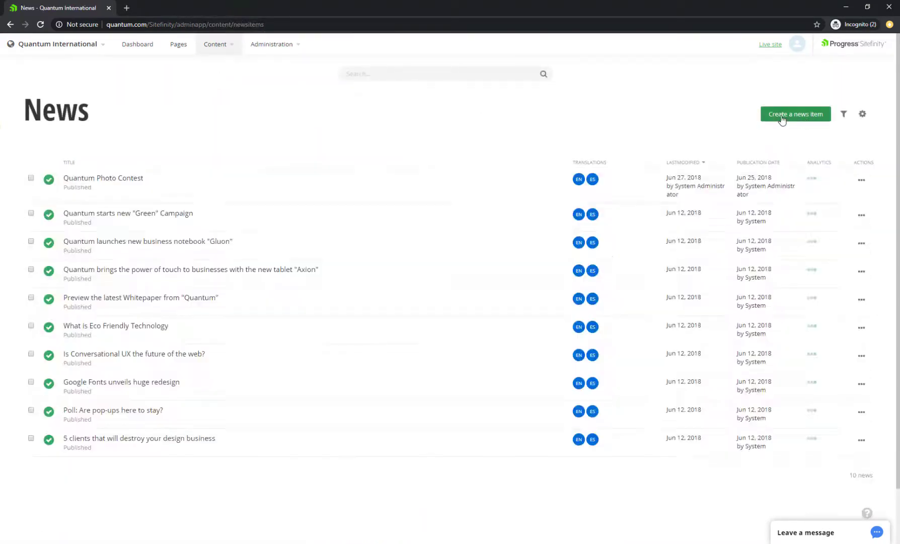
pyautogui.click(782, 117)
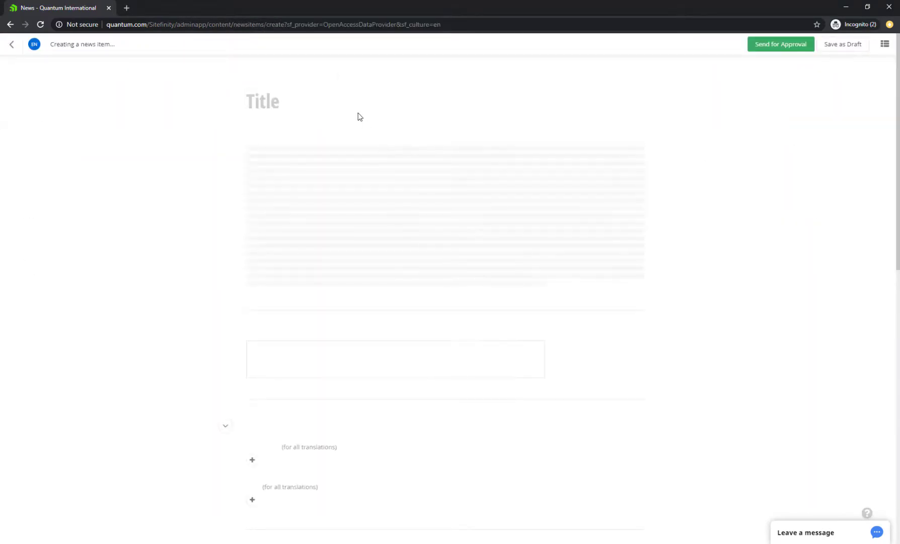
pyautogui.write('Lorem ')
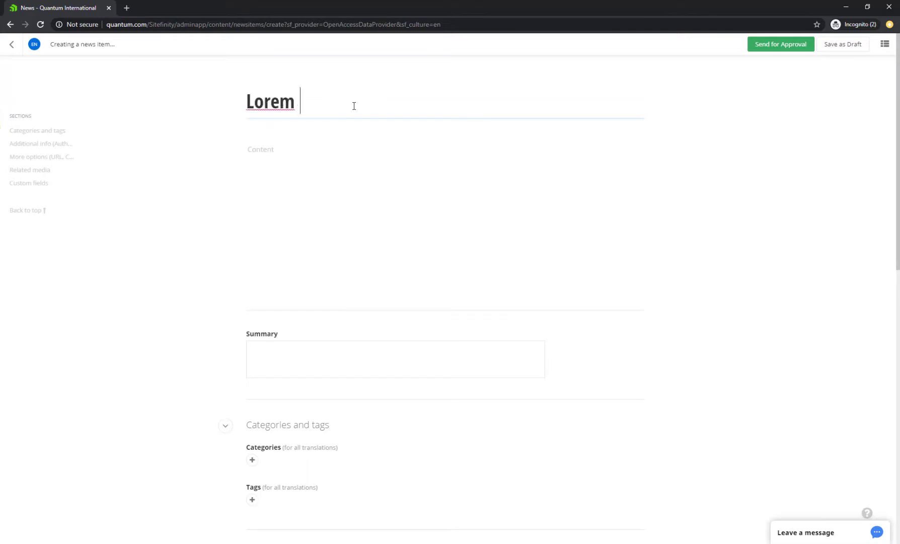
pyautogui.write('ipsum')
pyautogui.click(310, 150)
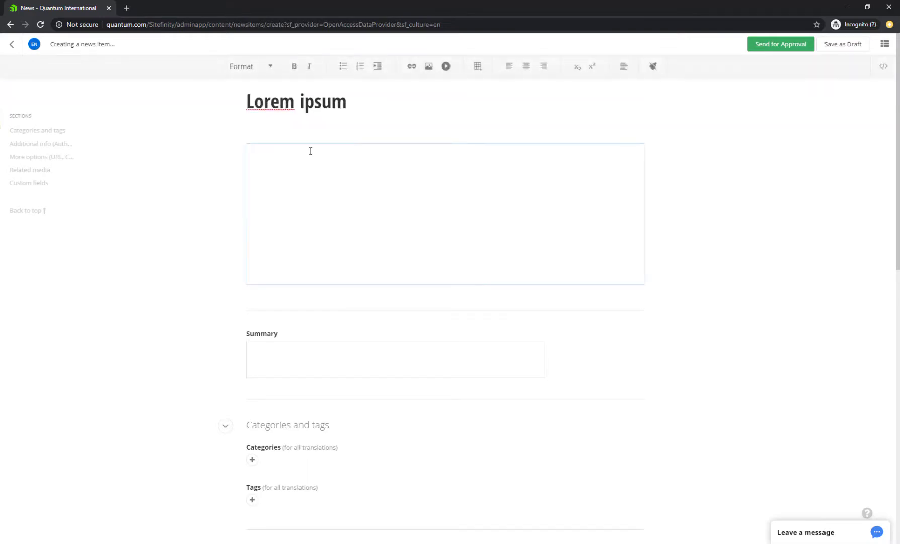
pyautogui.write('Lorem ipsum dolor sit amet, consectetur adipiscing elit. Maecenas hendrerit ante arcu, ullamcorper eleifend purus convallis vitae. Suspendisse potenti. Proin sit amet vestibulum dolor, eget gravida nunc. Duis venenatis neque felis, vel aliquam metus pharetra id. Donec luctus fringilla arcu, vel mattis neque aliquam tempus. Nunc consequat volutpat lacus, eu gravida sapien tincidunt vitae. Phasellus viverra ipsum a augue bibendum placerat. Phasellus iaculis quam gravida, accumsan massa a, faucibus eros. Suspendisse ac sagittis ligula. Phasellus ut bibendum orci. Fusce nec molestie erat, non accumsan purus. Nunc tortor ex, consectetur at consectetur id, ultricies eget justo. Vestibulum ut dignissim quam. Vestibulum ultrices magna eu iaculis dictum. Sed libero nulla, eleifend ac venenatis iaculis, maximus sed enim.')
pyautogui.click(276, 361)
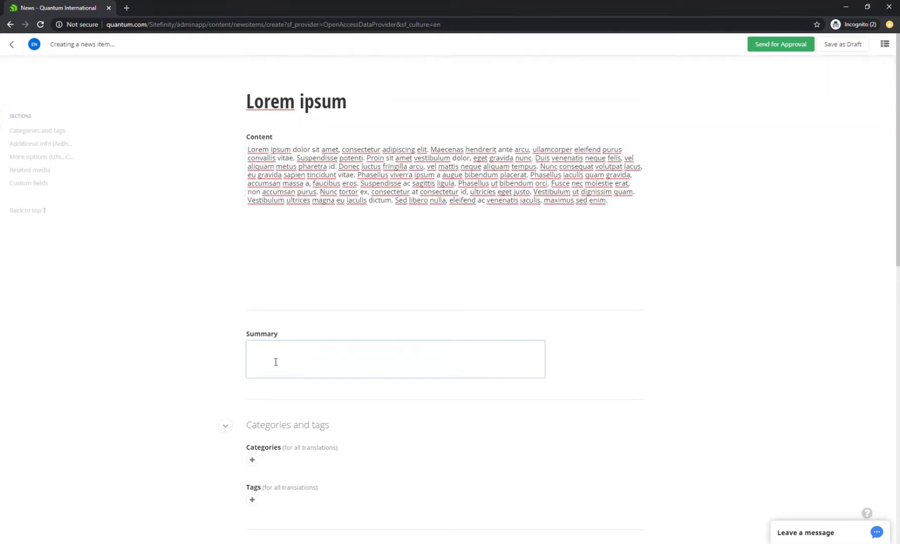
pyautogui.write('Summary for lorem ipsum')
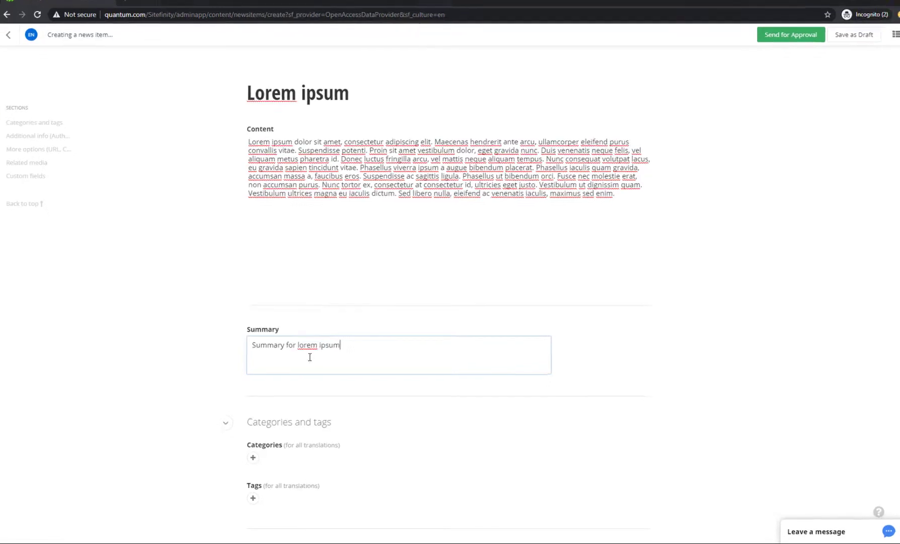
# Assign the Design category and the tag 'New tag again' to the news item
pyautogui.click(254, 457)
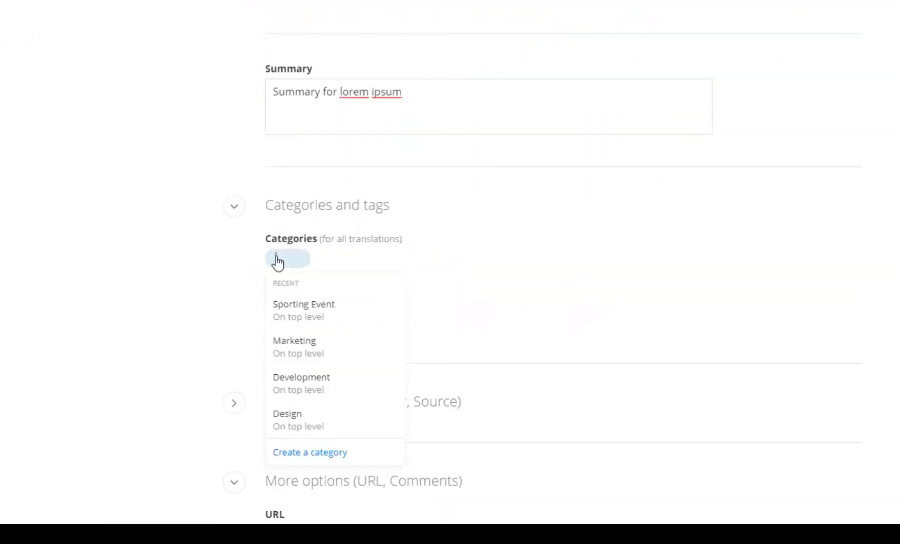
pyautogui.click(334, 416)
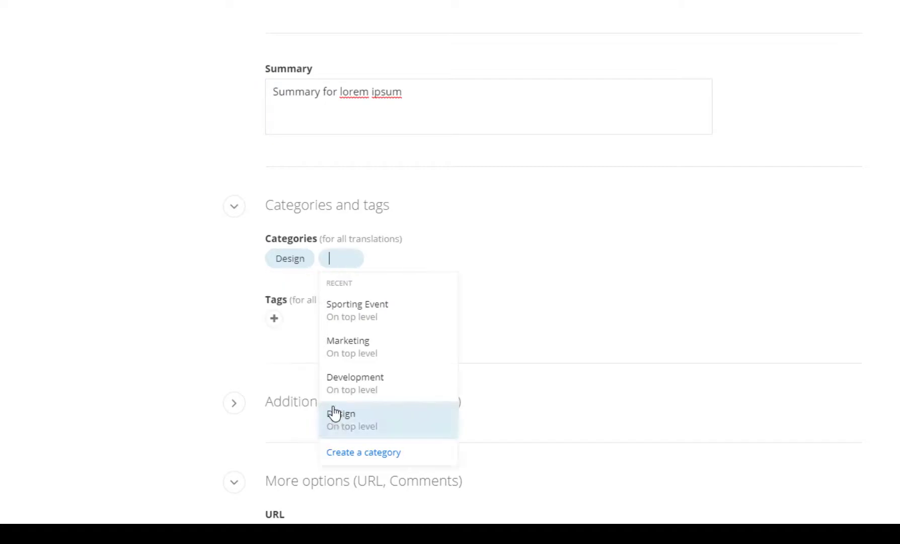
pyautogui.click(275, 319)
pyautogui.write('New tag')
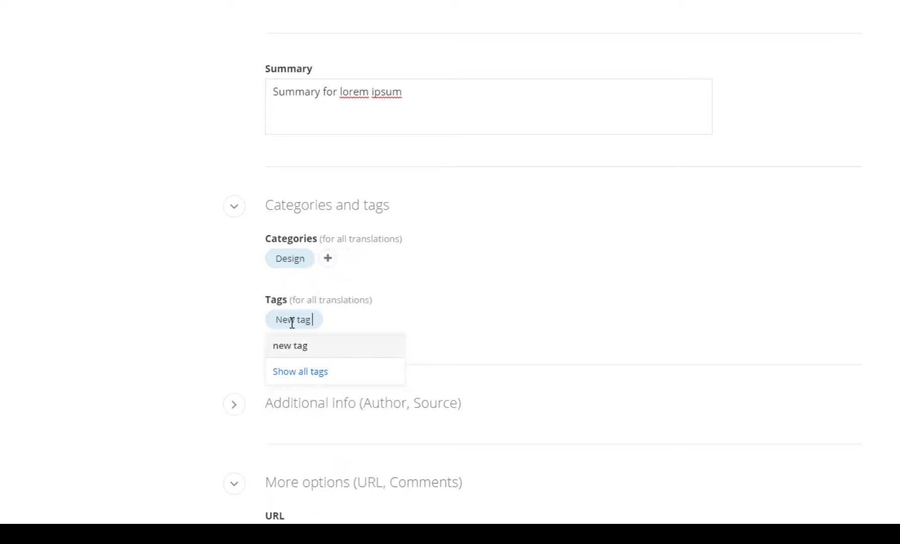
pyautogui.write(' again')
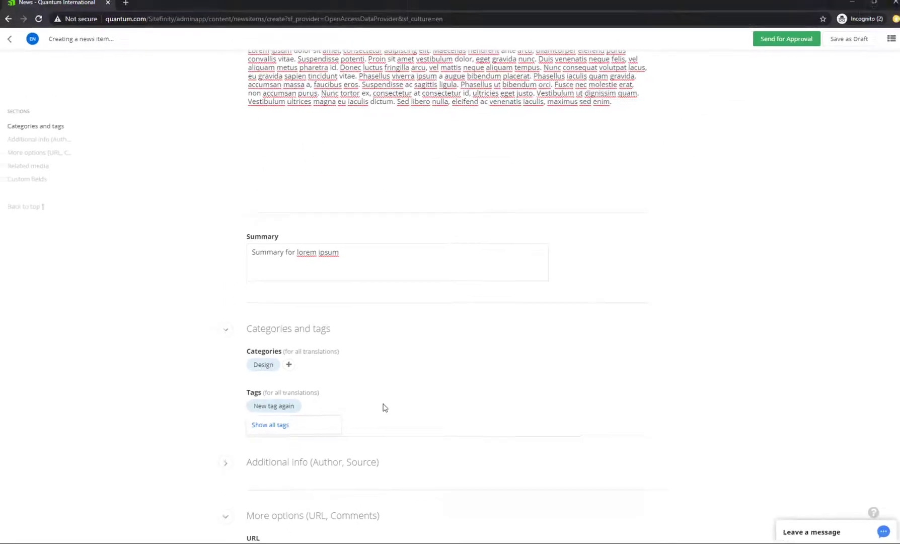
pyautogui.click(384, 407)
pyautogui.scroll(-4, 383, 408)
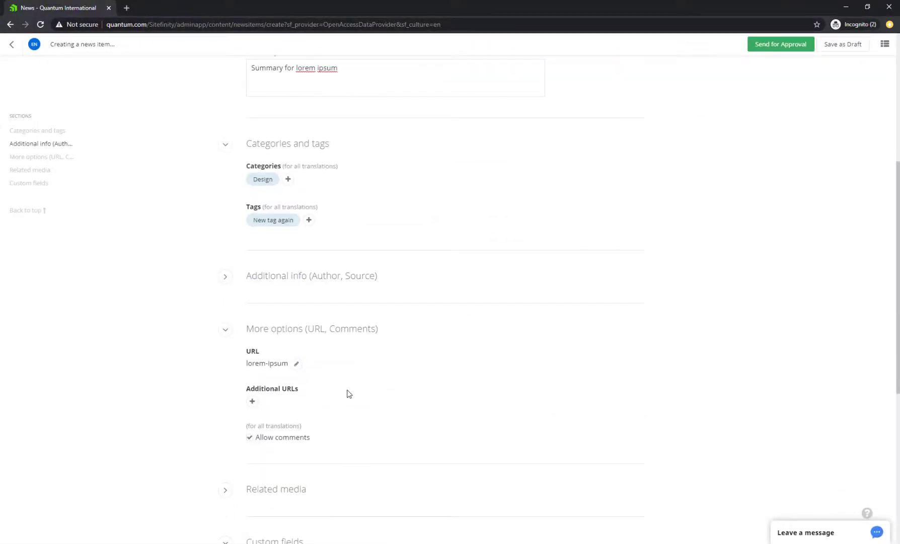
pyautogui.scroll(-4, 348, 394)
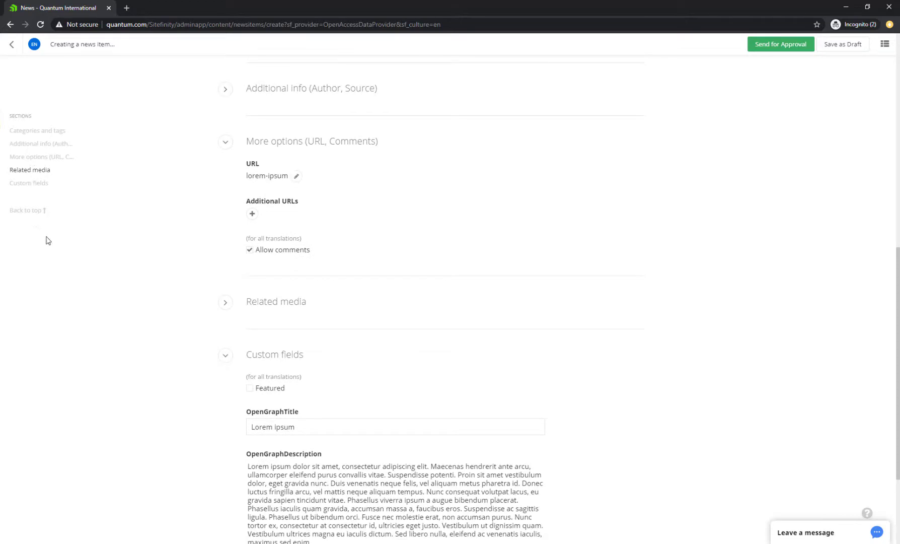
pyautogui.click(25, 211)
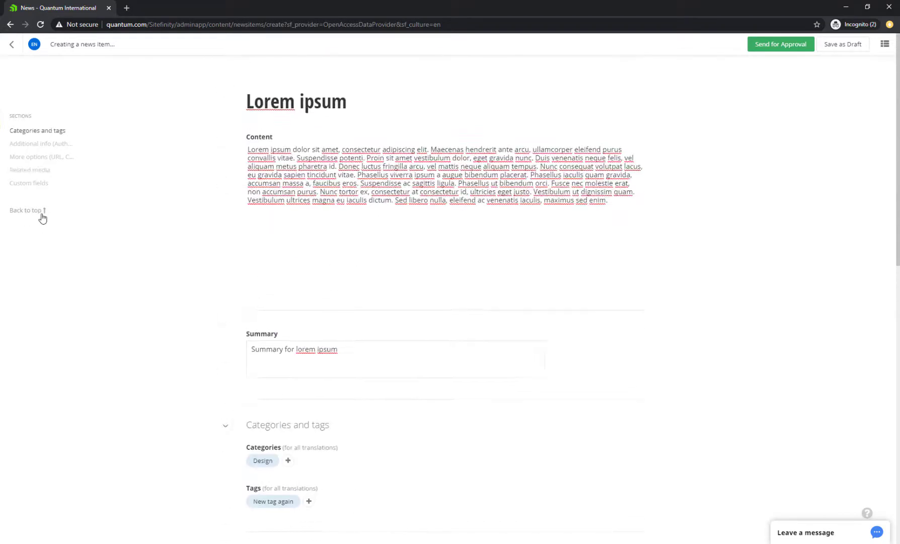
# Add the target-and-arrow image on a new line after the body text
pyautogui.click(885, 45)
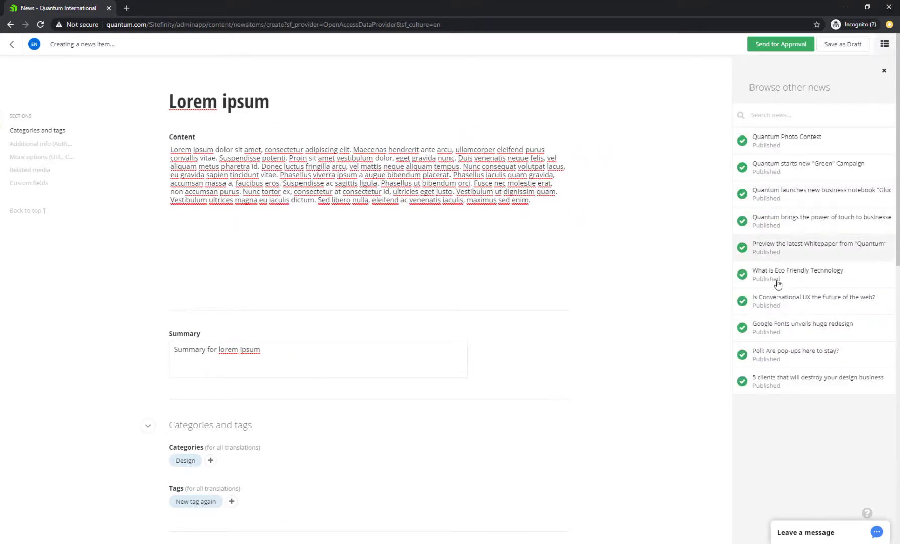
pyautogui.click(316, 179)
pyautogui.press('End')
pyautogui.press('Return')
pyautogui.click(429, 66)
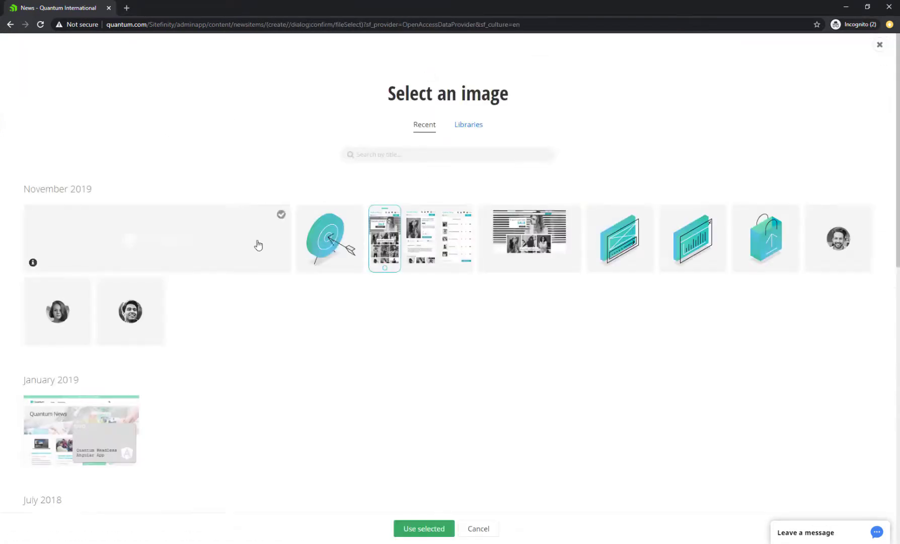
pyautogui.click(330, 237)
pyautogui.click(424, 528)
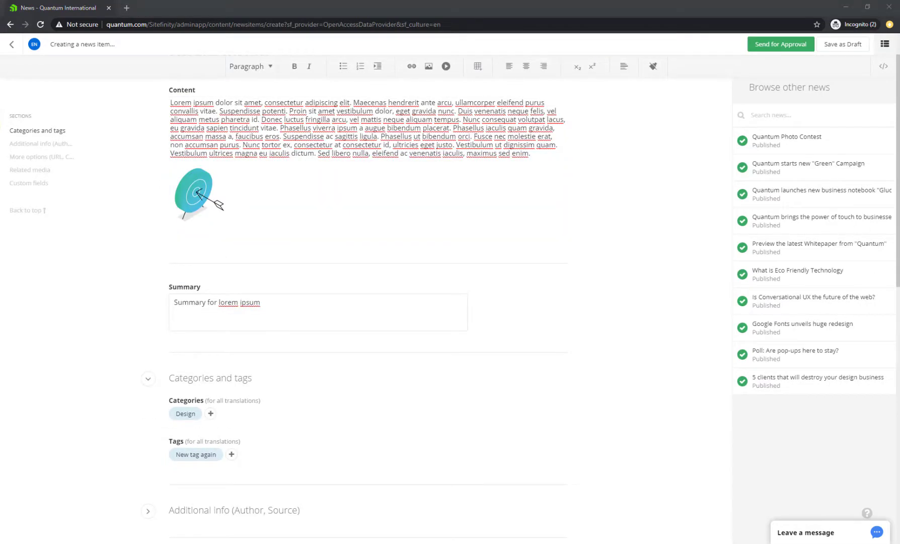
pyautogui.scroll(-2, 517, 389)
pyautogui.scroll(3, 518, 390)
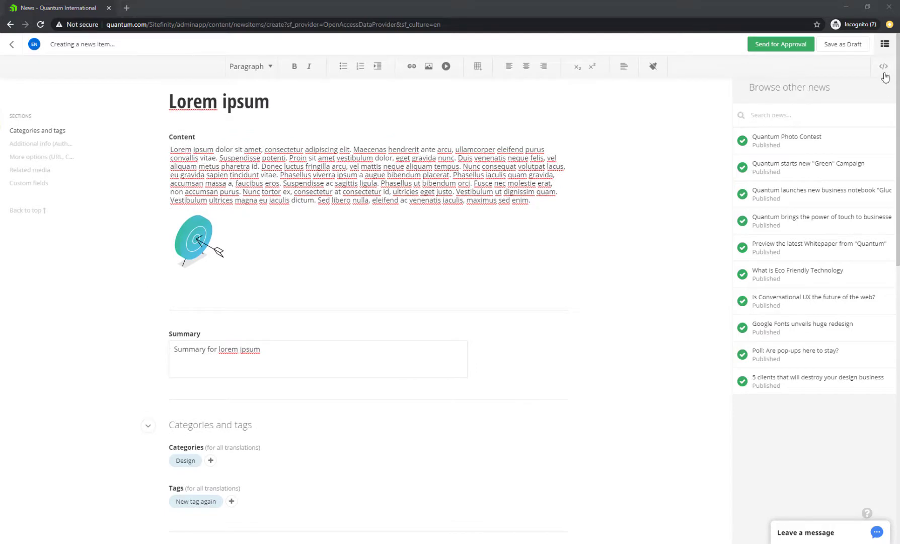
# Review the Additional info section and change the title to 'Lorem ipsum edit'
pyautogui.click(884, 44)
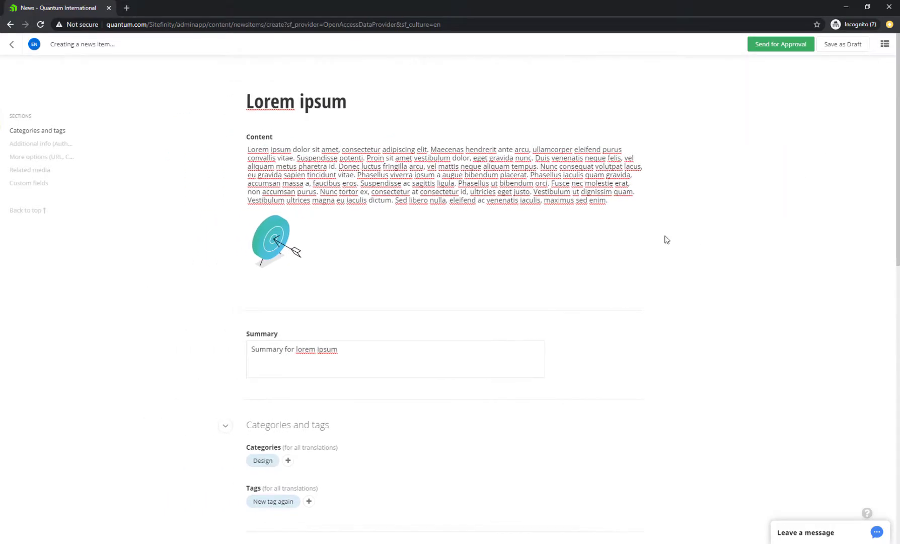
pyautogui.scroll(-5, 353, 183)
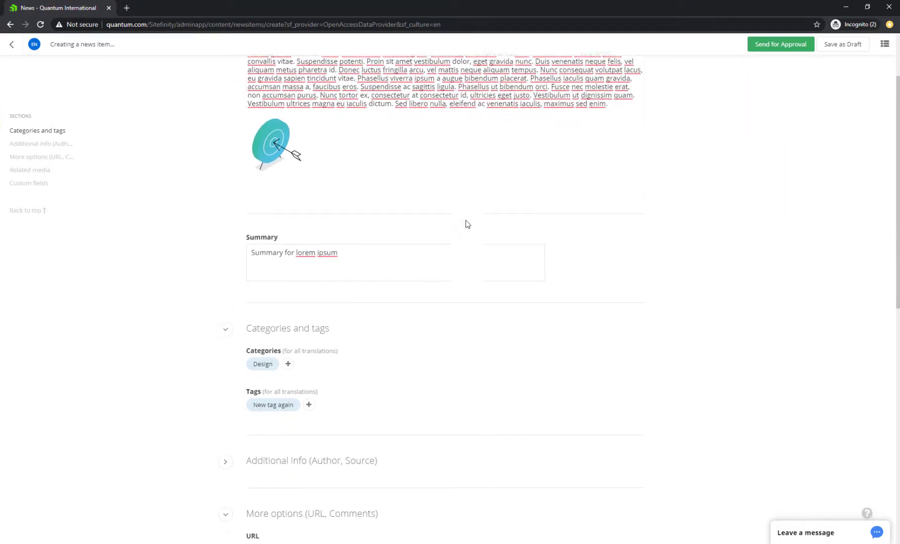
pyautogui.click(41, 145)
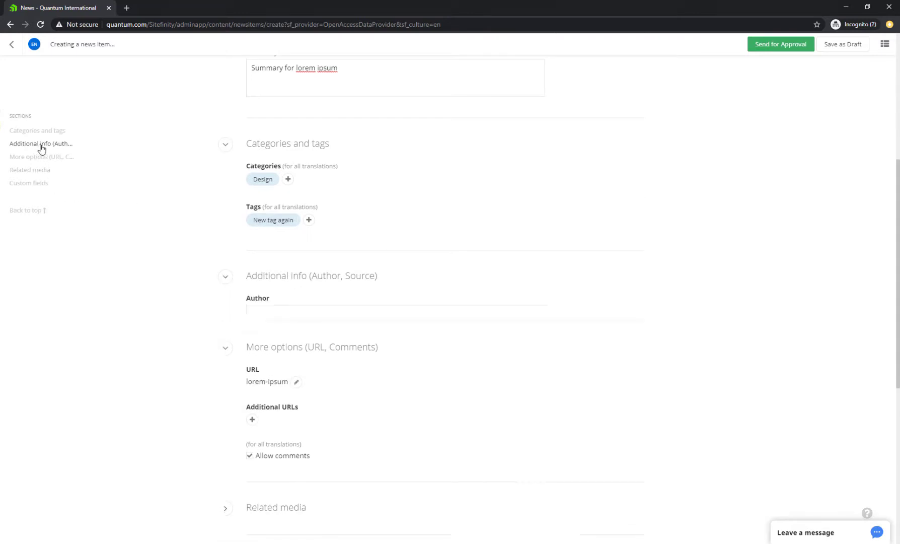
pyautogui.click(43, 158)
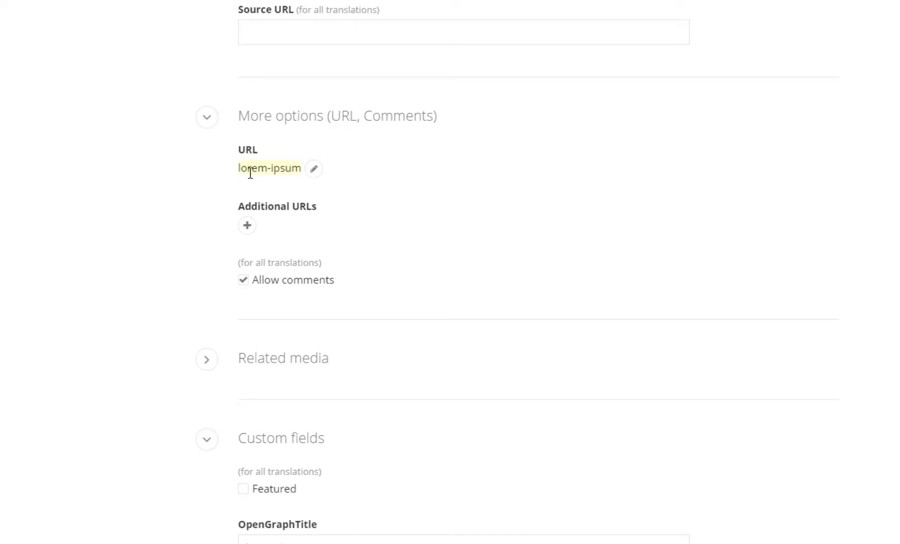
pyautogui.scroll(5, 602, 340)
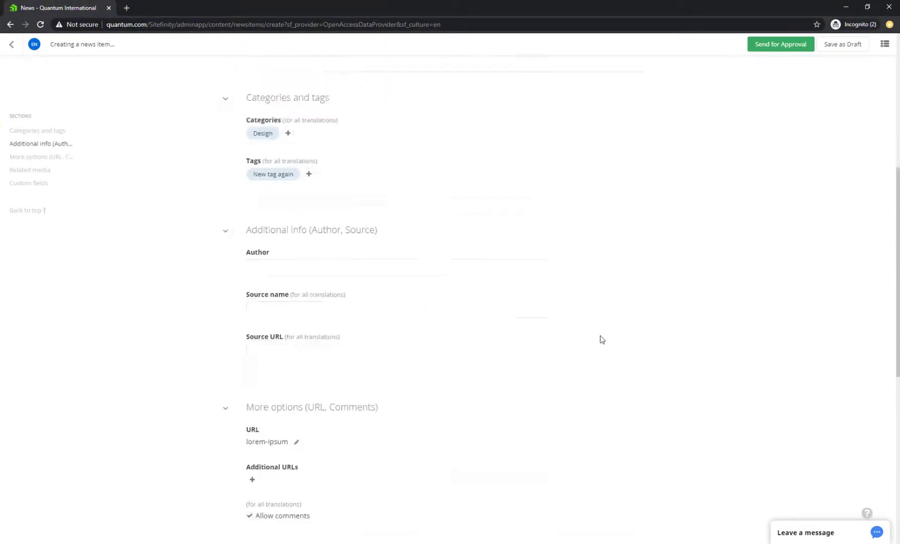
pyautogui.scroll(6, 599, 338)
pyautogui.click(367, 108)
pyautogui.write('eid')
pyautogui.press('BackSpace')
pyautogui.press('BackSpace')
pyautogui.write('dit')
# Check the OpenGraph title and description custom fields, then send the item for approval
pyautogui.click(49, 156)
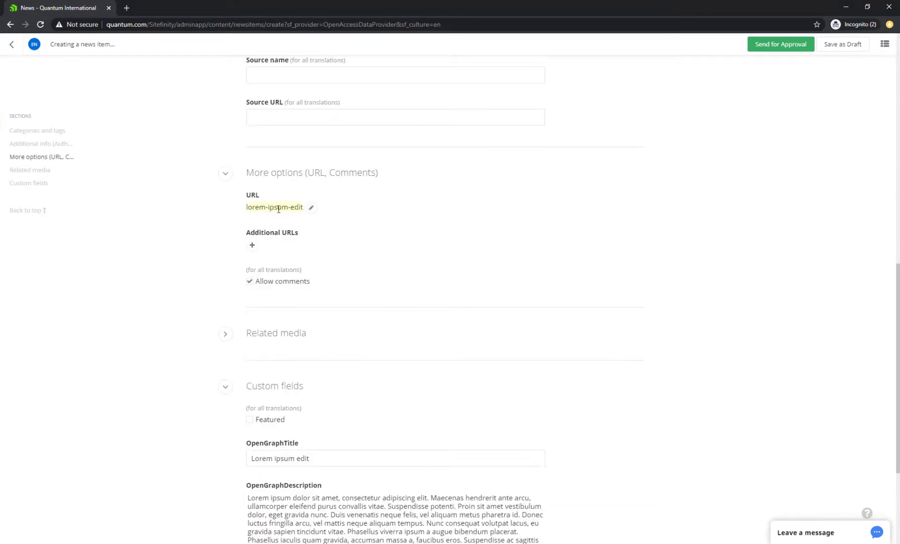
pyautogui.click(28, 184)
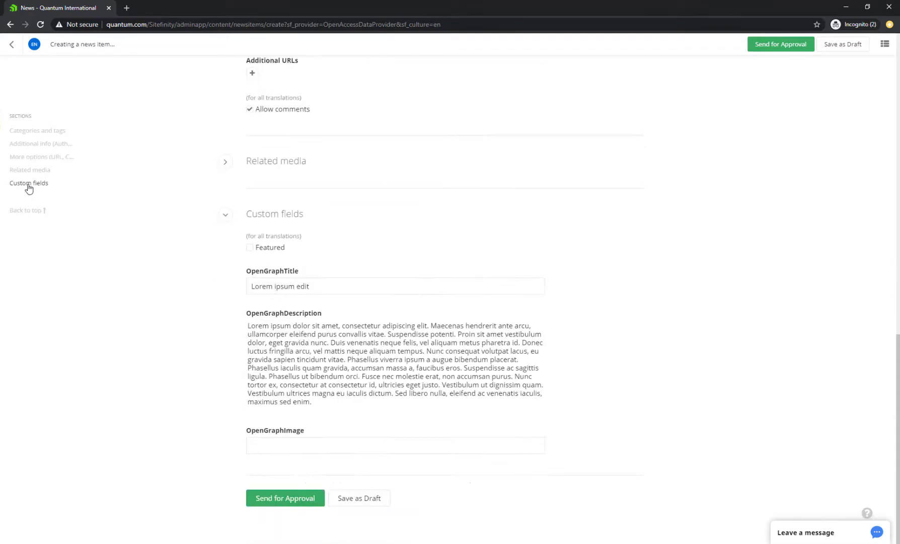
pyautogui.click(339, 286)
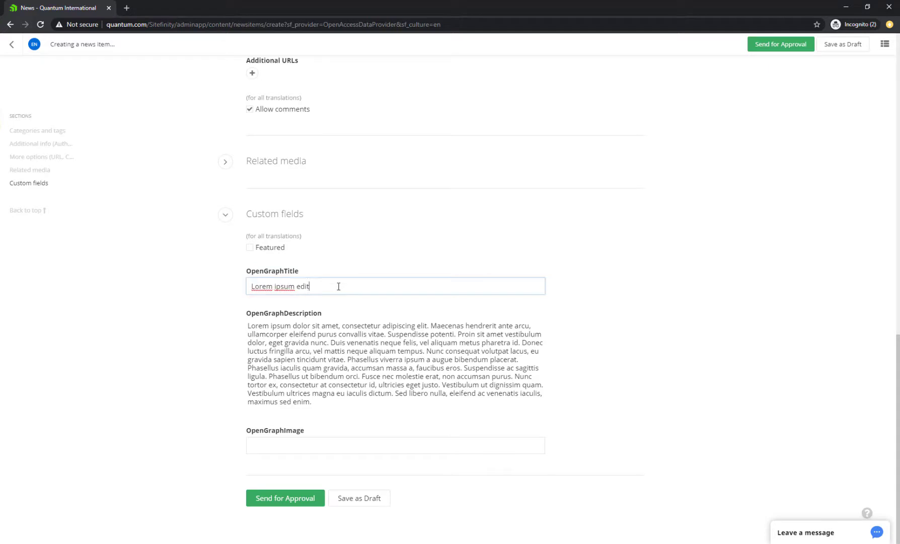
pyautogui.click(324, 401)
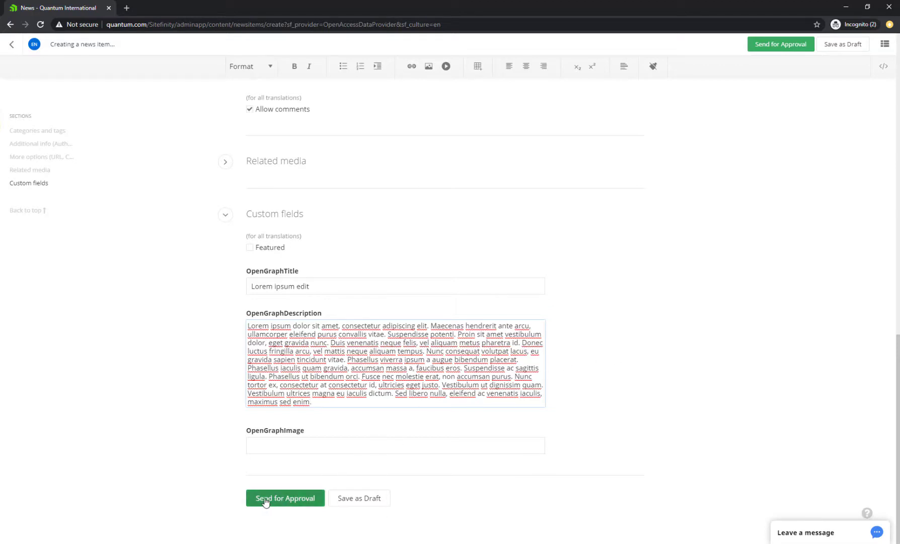
pyautogui.click(283, 502)
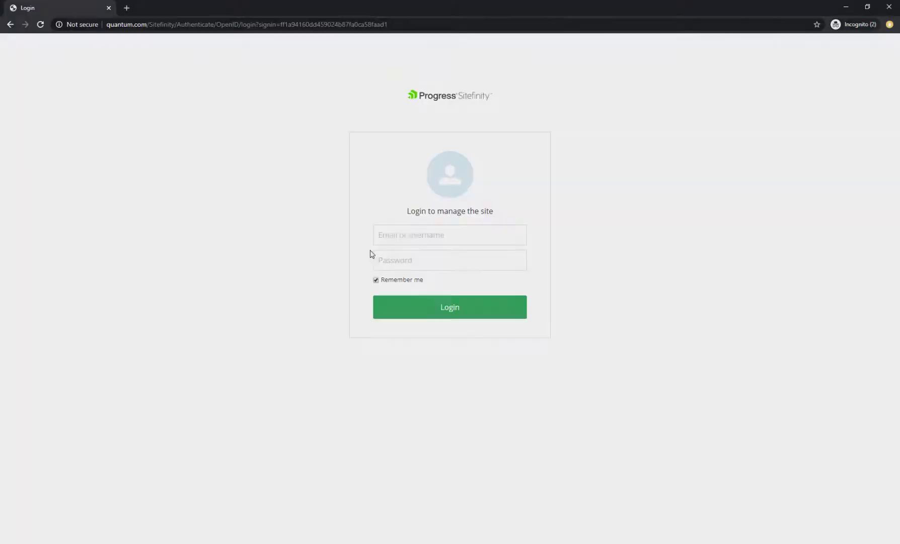
# Sign in to the Sitefinity backend with the administrator username and password
pyautogui.click(388, 241)
pyautogui.write('admin')
pyautogui.press('Tab')
pyautogui.write('admin@2')
pyautogui.press('Return')
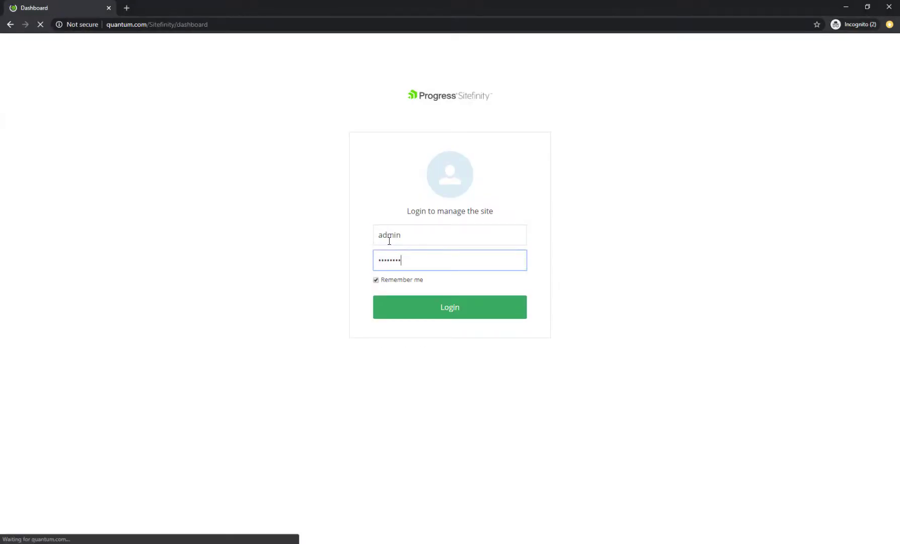
# Trim the extra word so the news item's title reads 'Lorem ipsum', then publish it
pyautogui.click(217, 48)
pyautogui.click(221, 76)
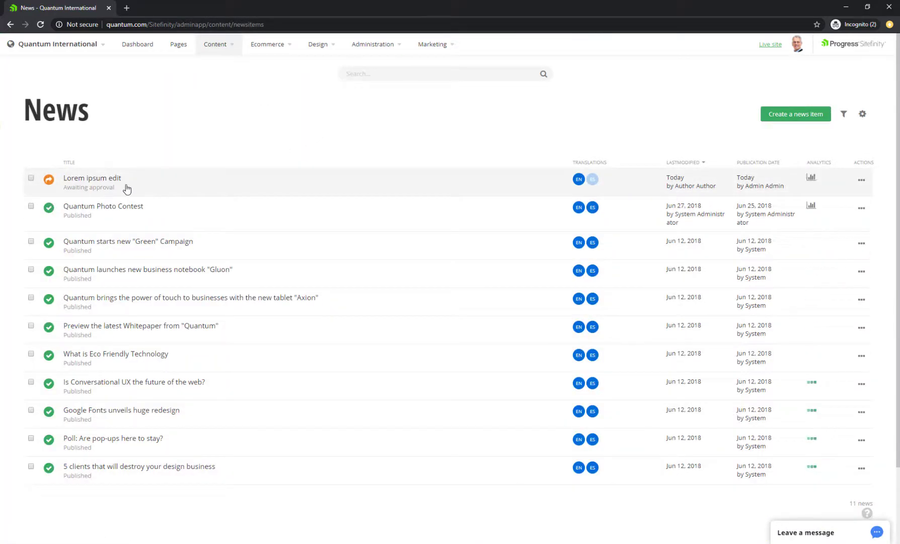
pyautogui.click(126, 186)
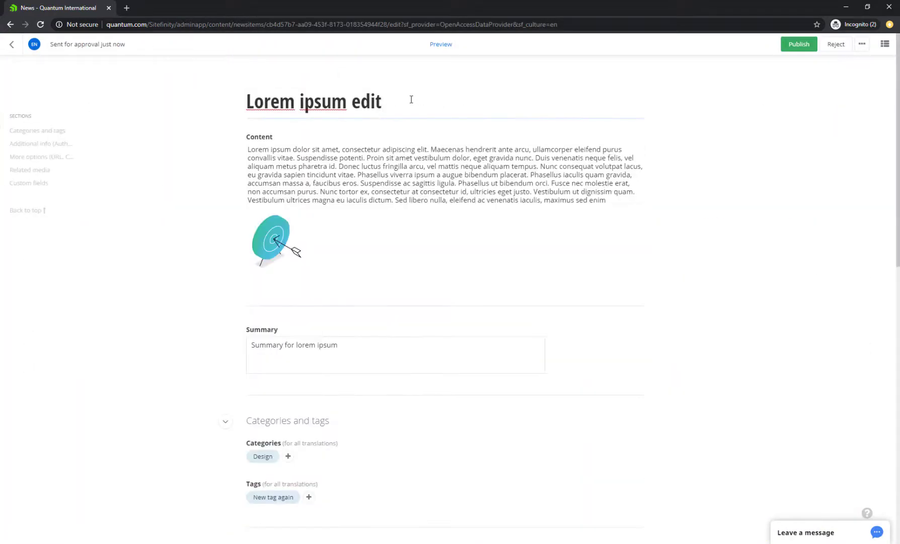
pyautogui.moveTo(396, 100); pyautogui.dragTo(351, 100)
pyautogui.press('BackSpace')
pyautogui.press('BackSpace')
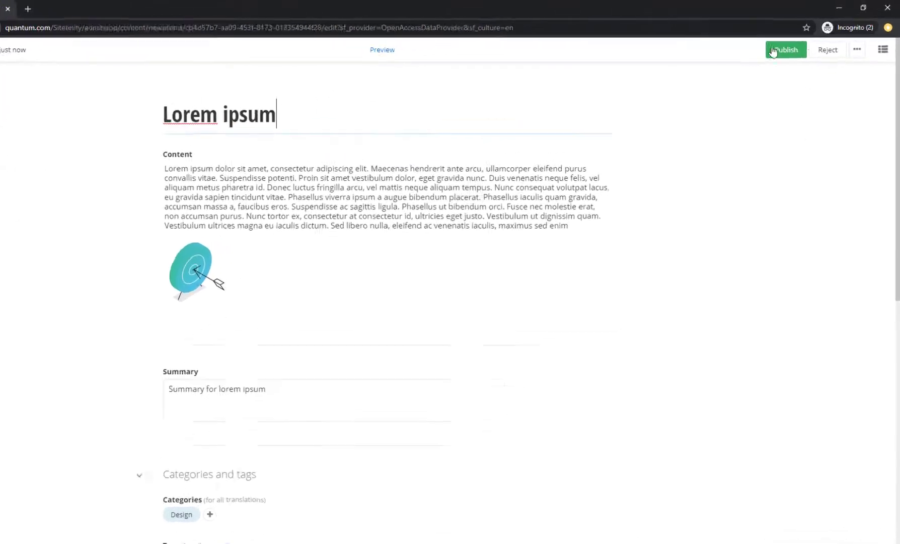
pyautogui.click(857, 50)
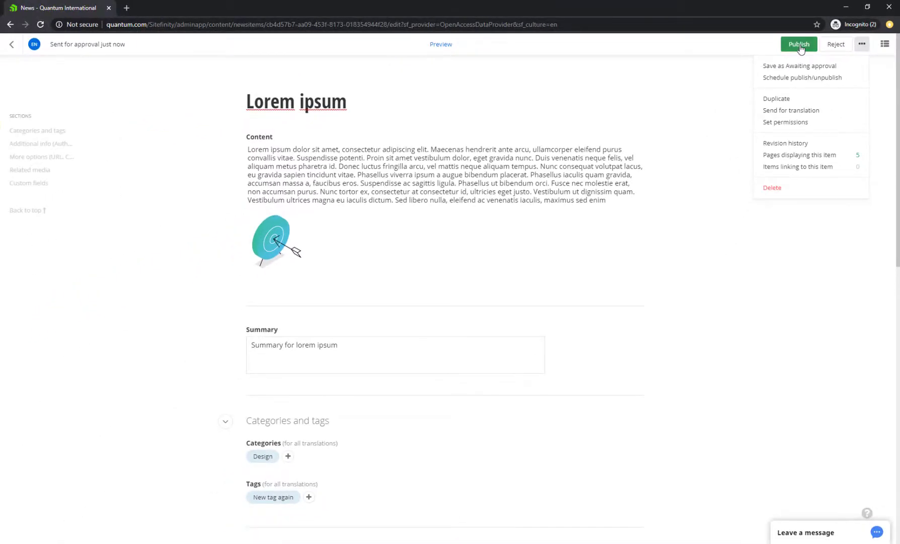
pyautogui.click(800, 45)
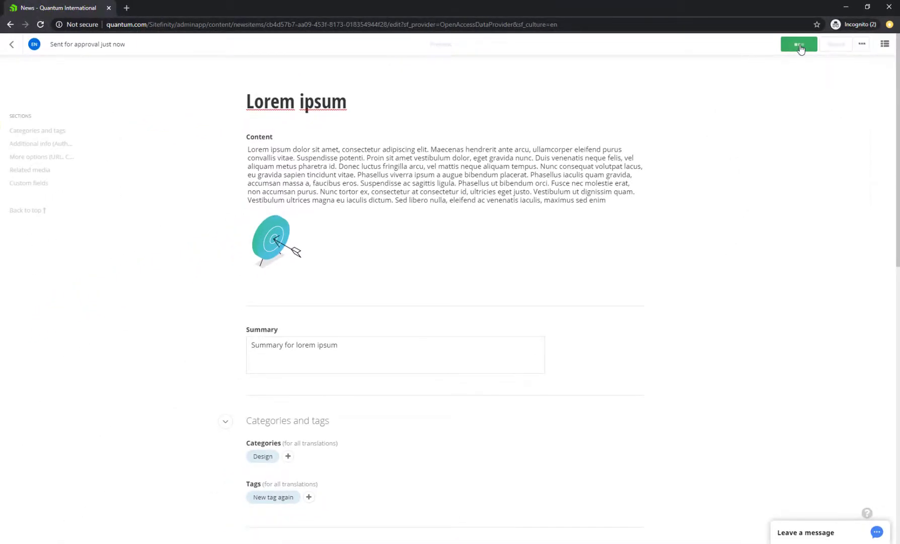
# Inspect the related media on the '5 clients that will destroy your design business' news item
pyautogui.click(13, 45)
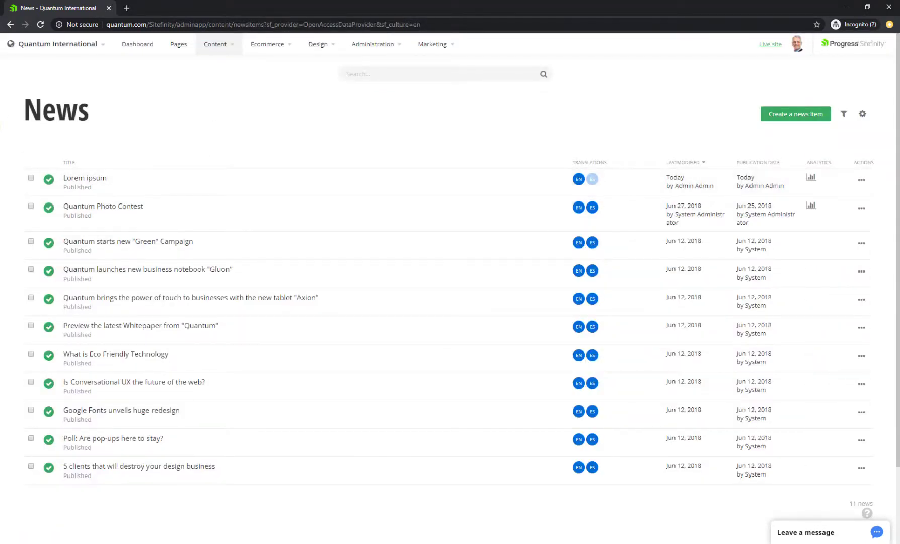
pyautogui.click(863, 114)
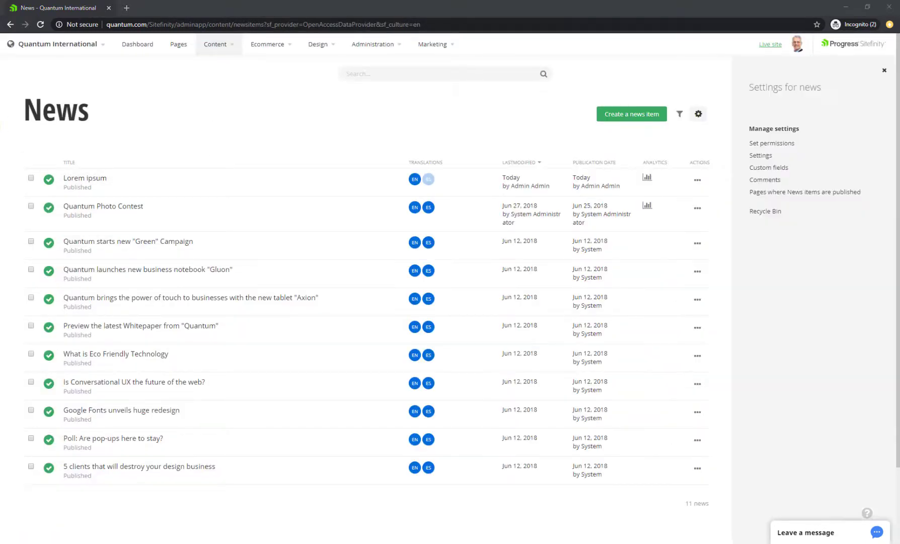
pyautogui.click(195, 482)
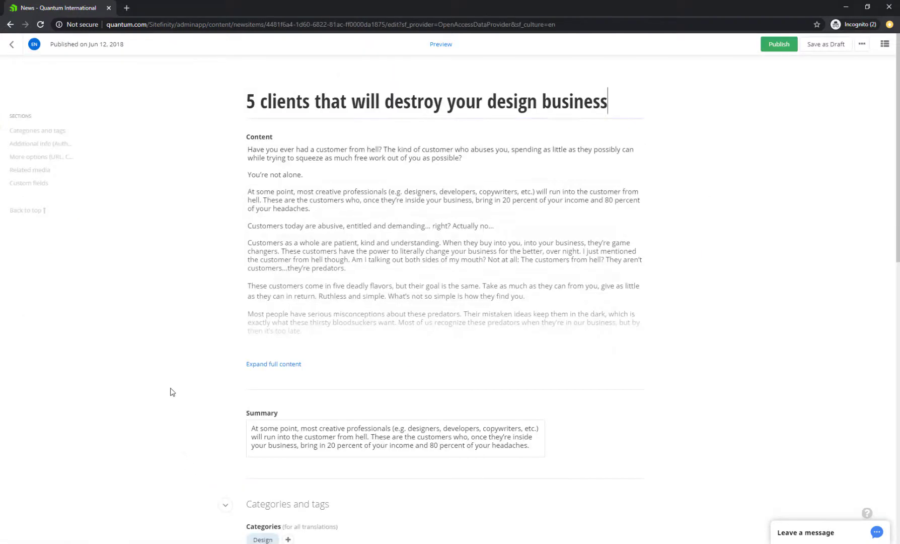
pyautogui.click(33, 174)
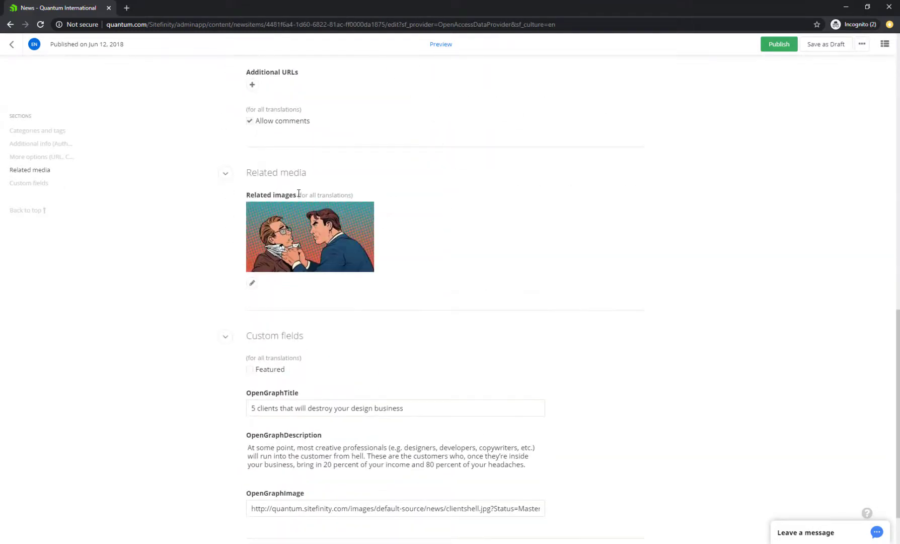
pyautogui.moveTo(253, 228)
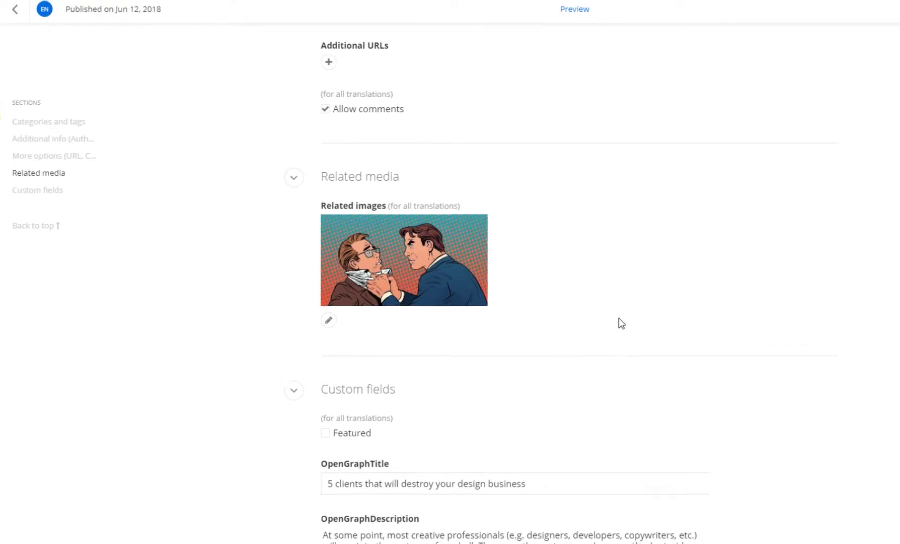
pyautogui.click(11, 44)
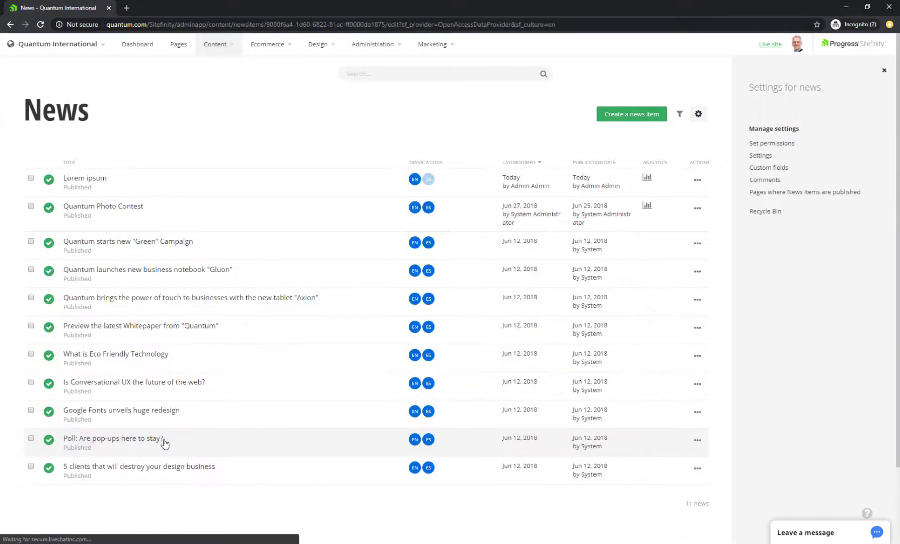
# Inspect the related media on the 'Poll: Are pop-ups here to stay?' news item
pyautogui.click(163, 443)
pyautogui.click(40, 171)
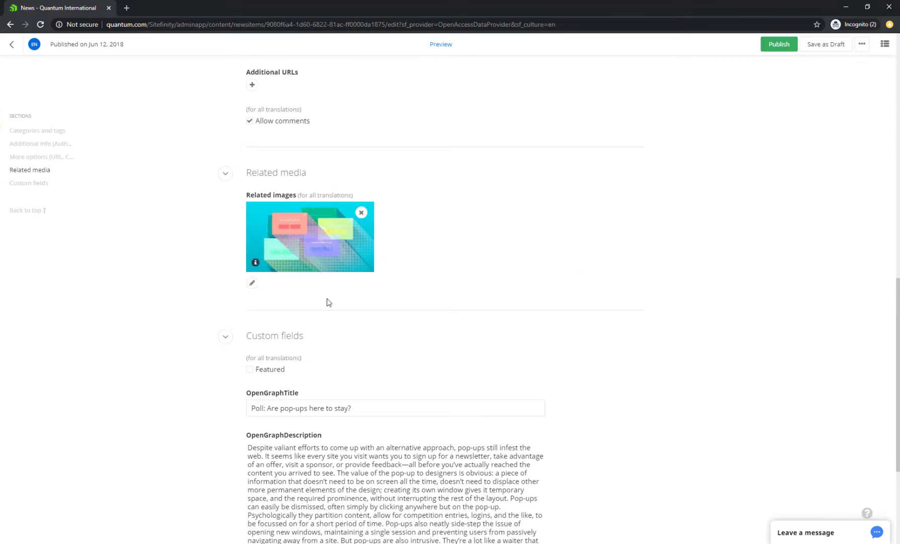
pyautogui.scroll(-4, 870, 432)
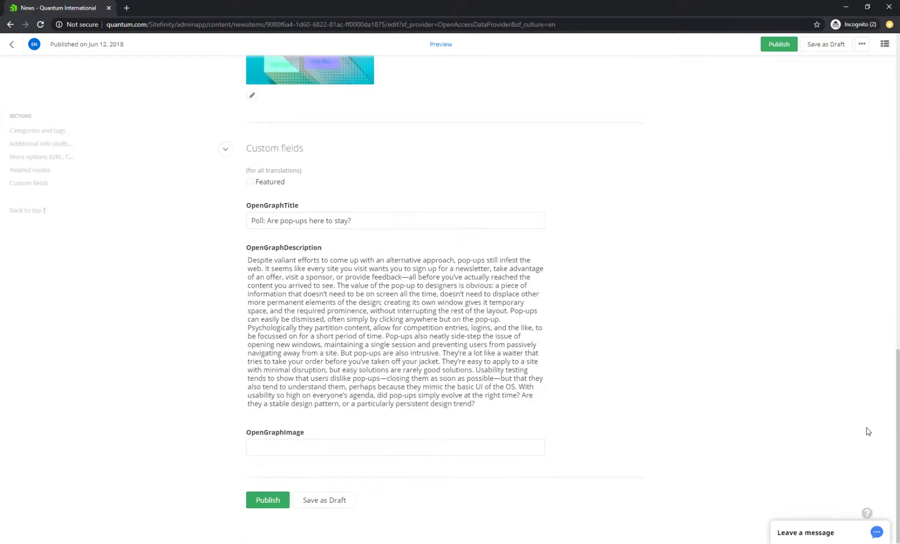
pyautogui.moveTo(897, 398); pyautogui.dragTo(888, 351)
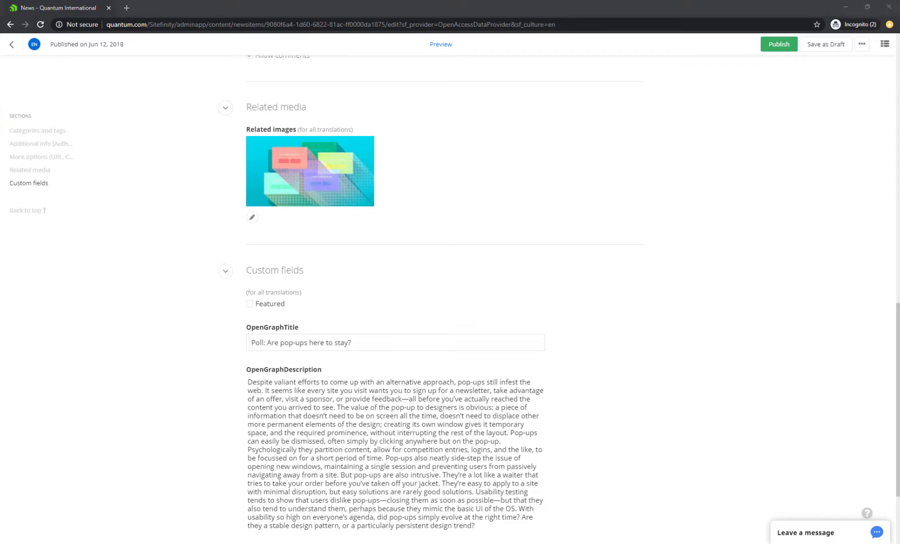
pyautogui.click(12, 44)
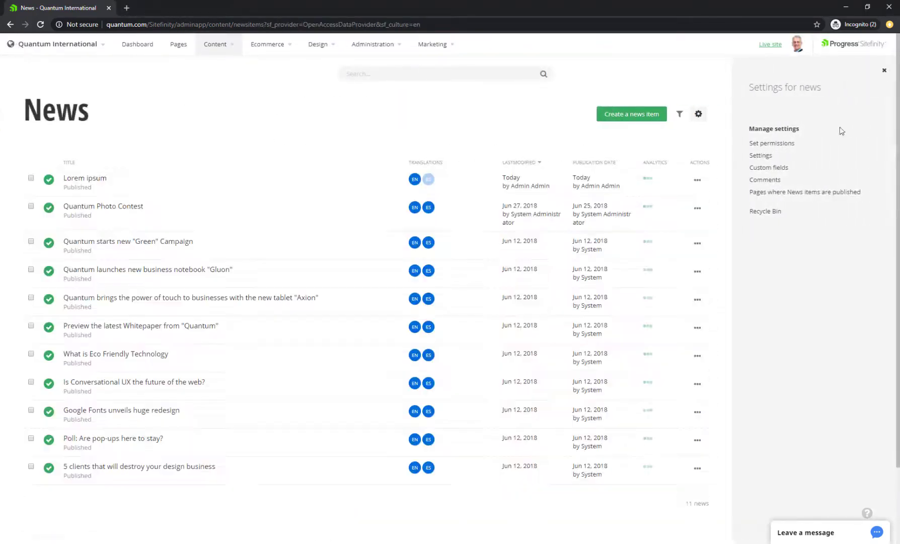
# Start a new Related media custom field for news items from the news settings
pyautogui.click(706, 114)
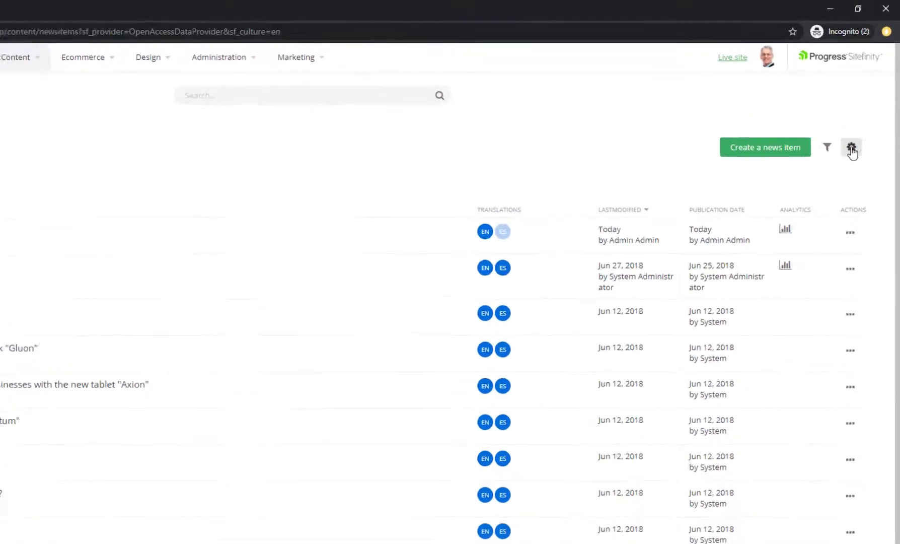
pyautogui.click(861, 119)
pyautogui.click(740, 226)
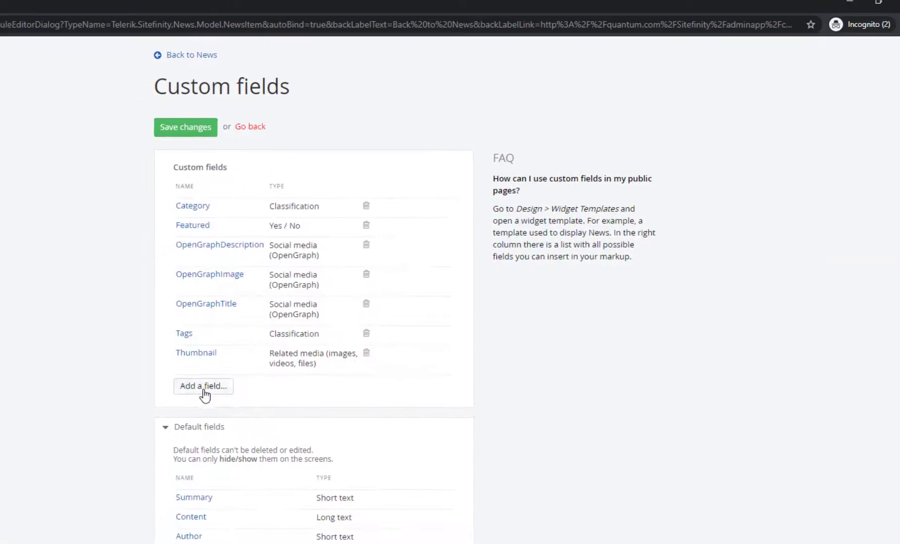
pyautogui.click(203, 388)
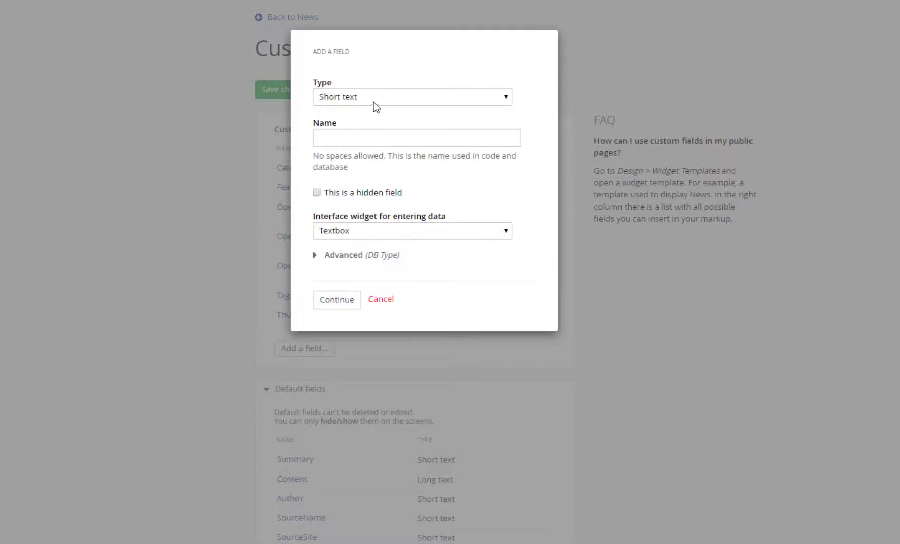
pyautogui.click(378, 99)
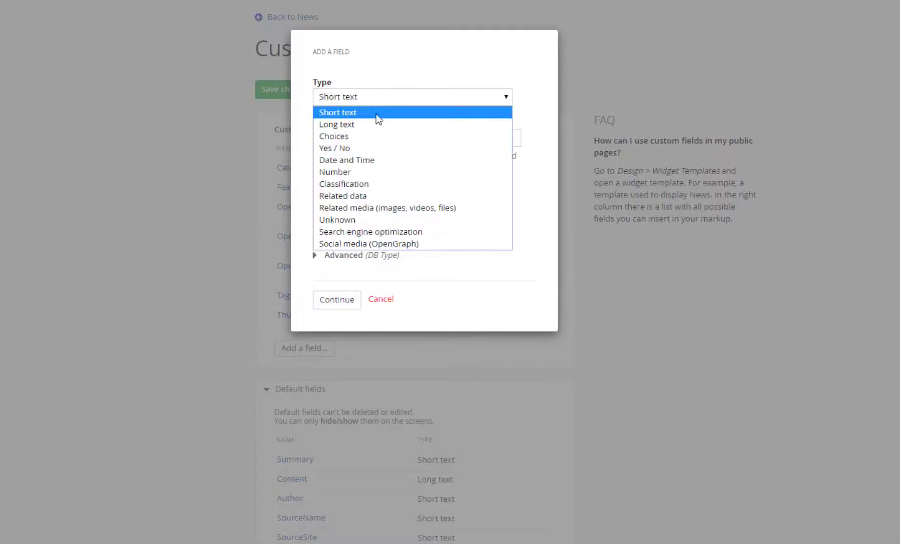
pyautogui.click(382, 208)
# Name the field MyRelatedMedia, keep it for images, make it required, and save the custom fields
pyautogui.click(365, 139)
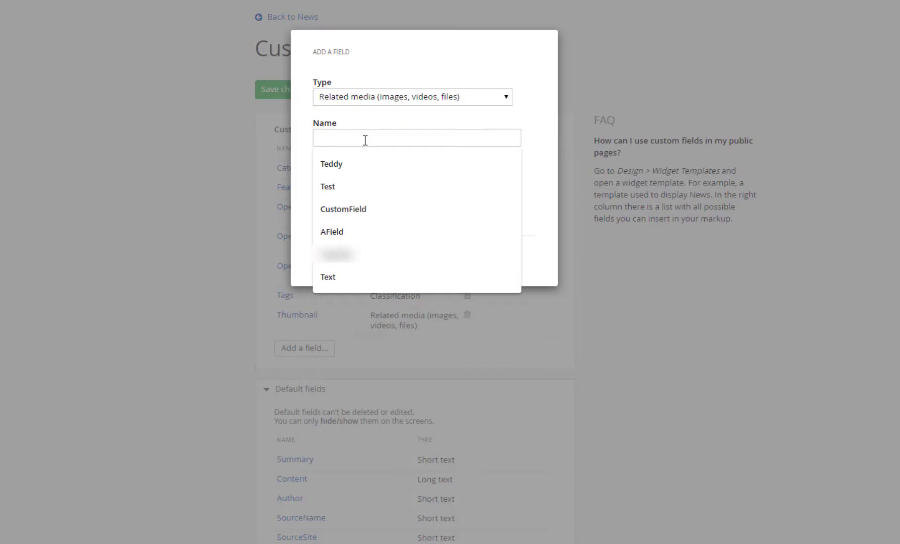
pyautogui.write('MyRelatedMedia')
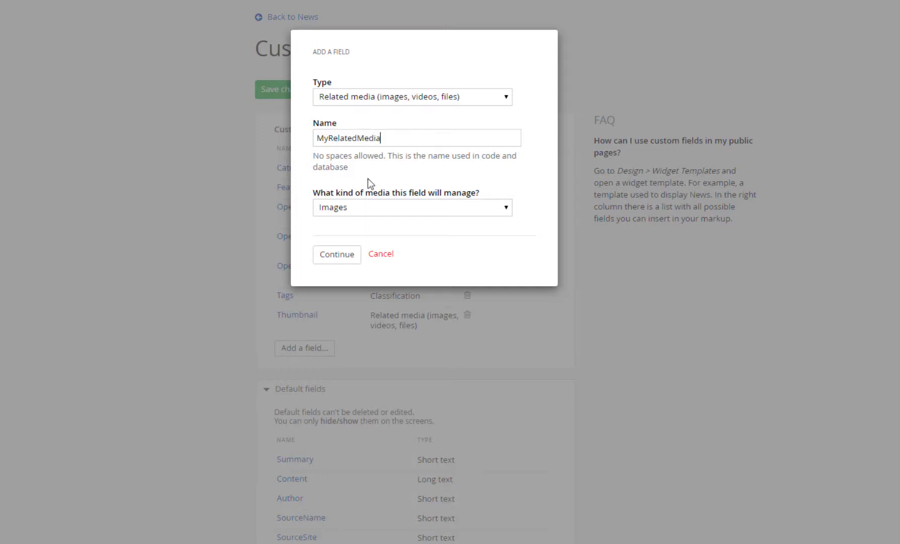
pyautogui.click(377, 206)
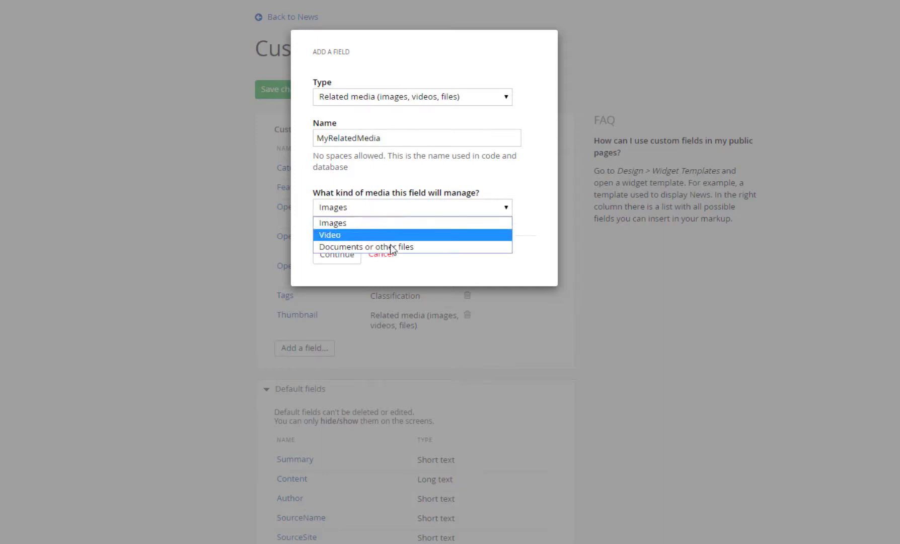
pyautogui.click(387, 226)
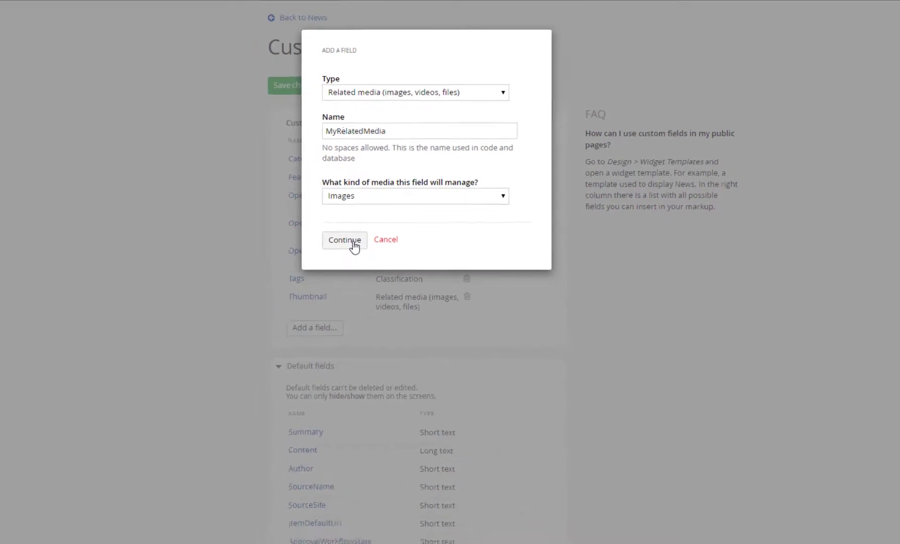
pyautogui.click(355, 246)
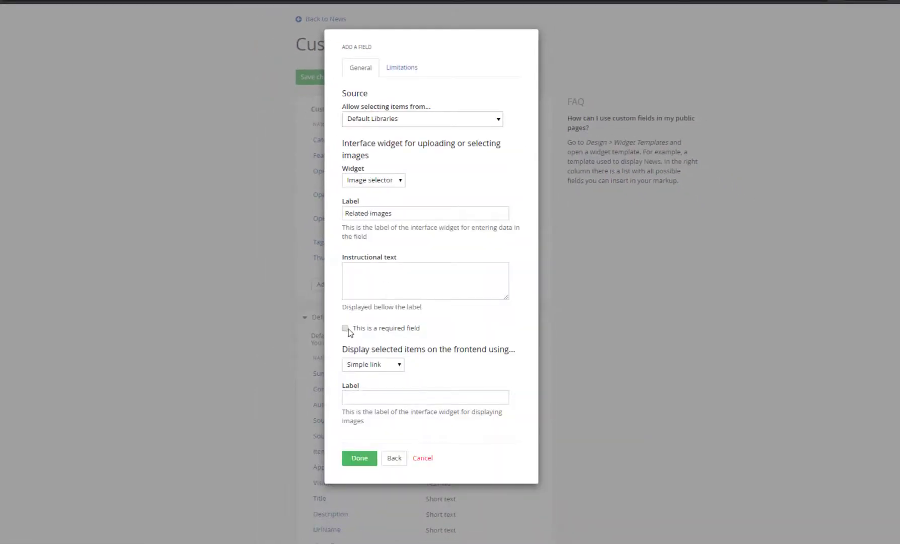
pyautogui.click(346, 329)
pyautogui.click(403, 70)
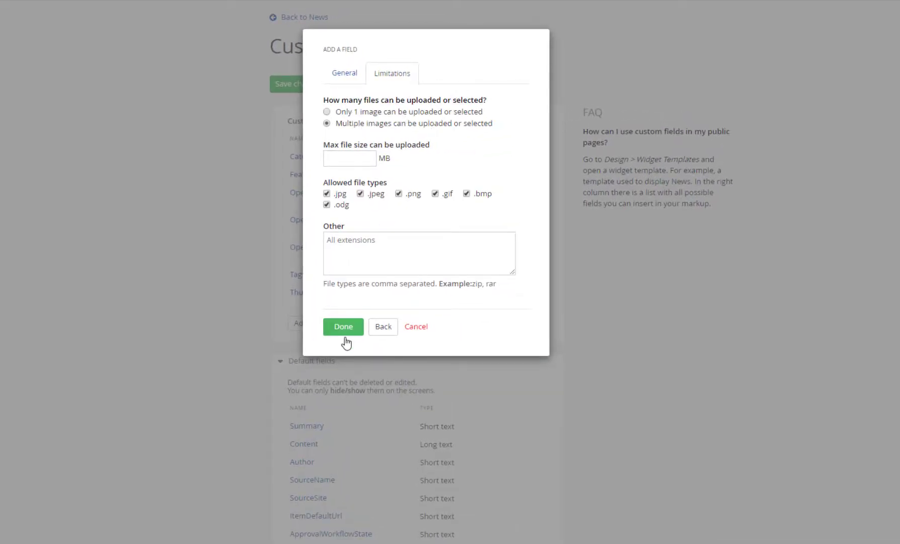
pyautogui.click(343, 327)
pyautogui.click(355, 103)
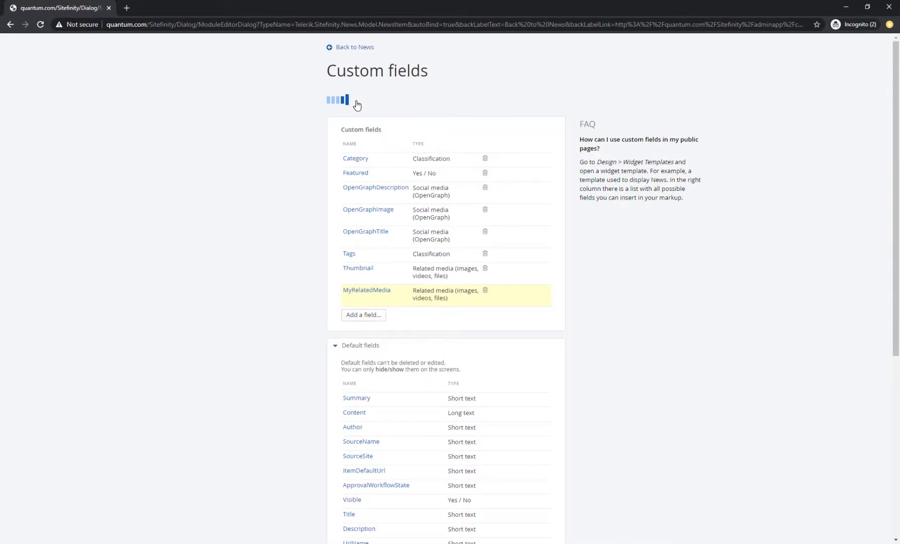
# Attach the June 2018 laptop photo to Lorem ipsum's Related images new field and publish it
pyautogui.click(365, 52)
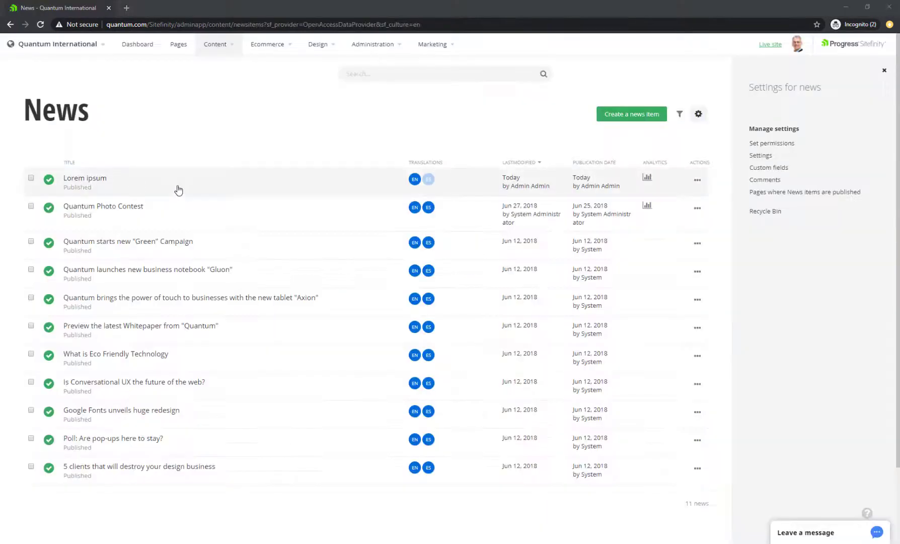
pyautogui.click(82, 186)
pyautogui.click(35, 171)
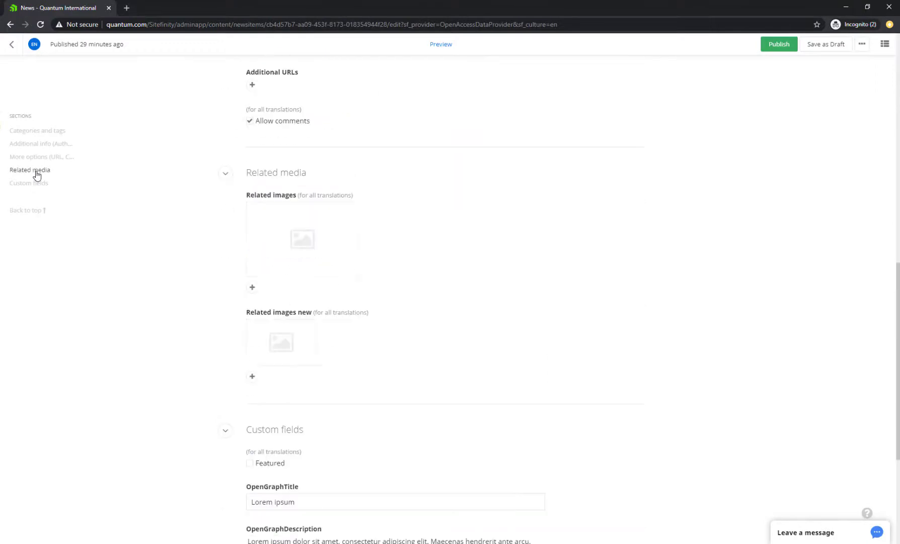
pyautogui.click(252, 377)
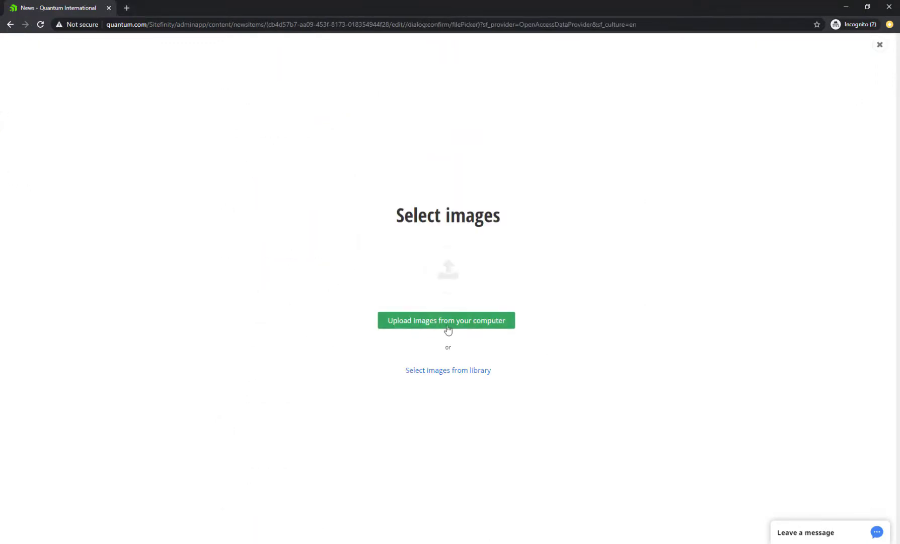
pyautogui.click(473, 371)
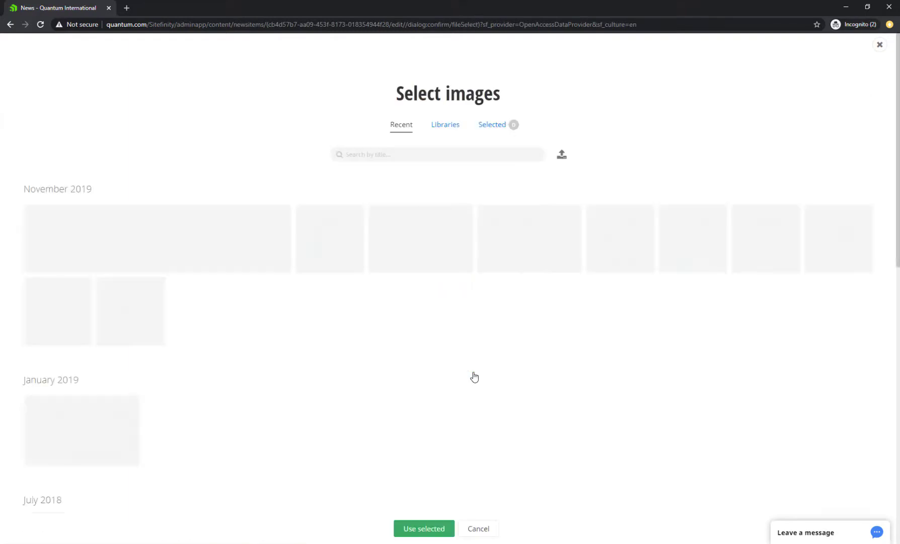
pyautogui.scroll(-7, 468, 357)
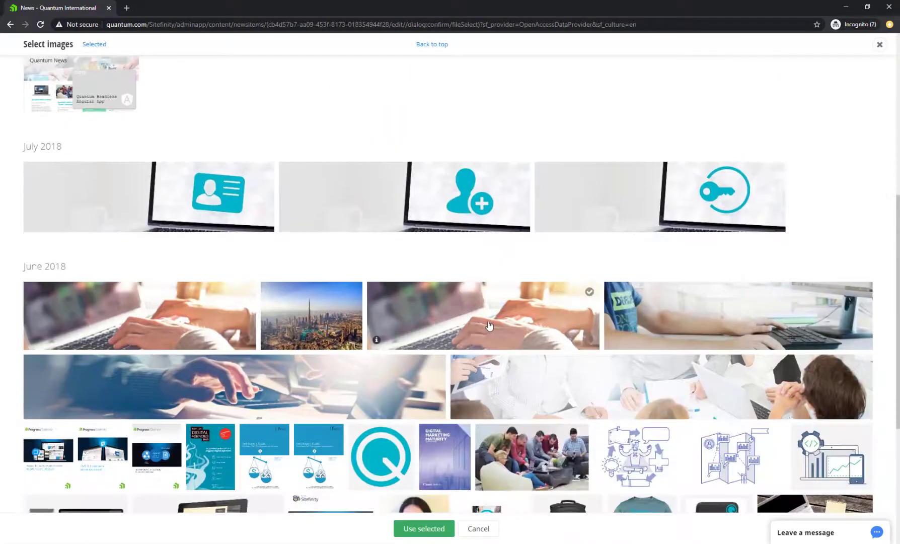
pyautogui.click(464, 341)
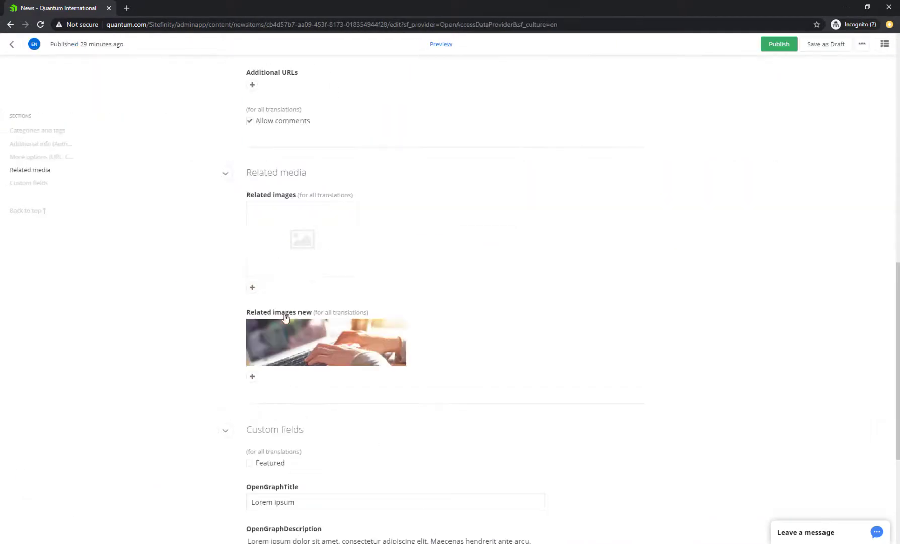
pyautogui.scroll(4, 246, 289)
pyautogui.click(767, 44)
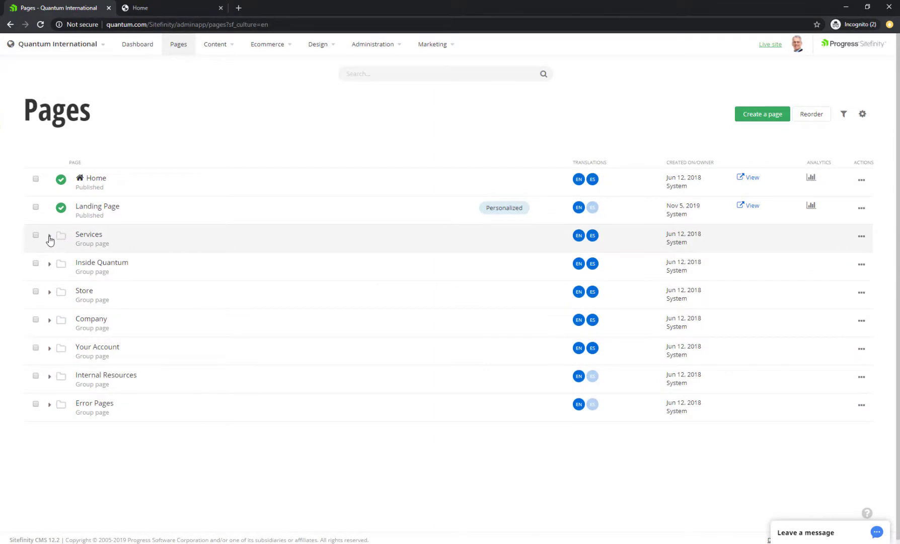
# Open the Services > Development page and drop a News widget above the Testimonials block
pyautogui.click(49, 236)
pyautogui.click(117, 264)
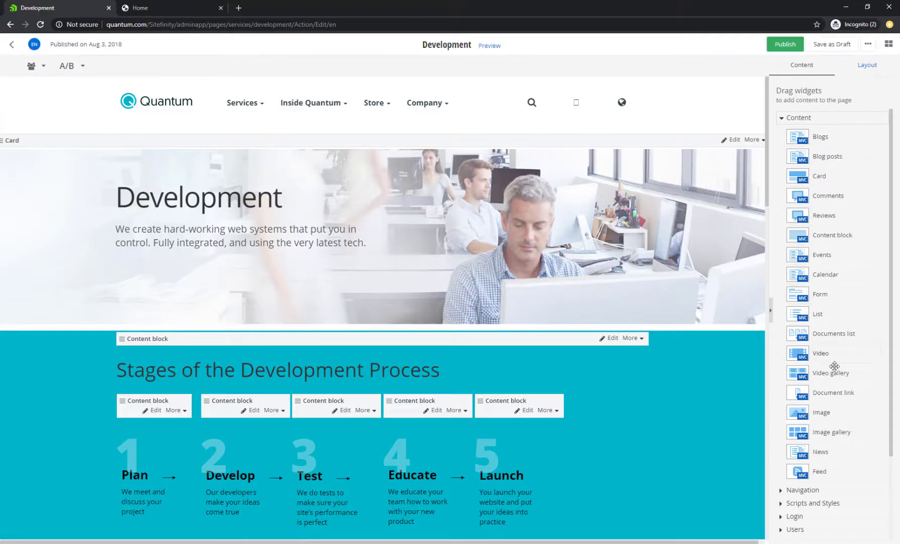
pyautogui.scroll(-5, 837, 393)
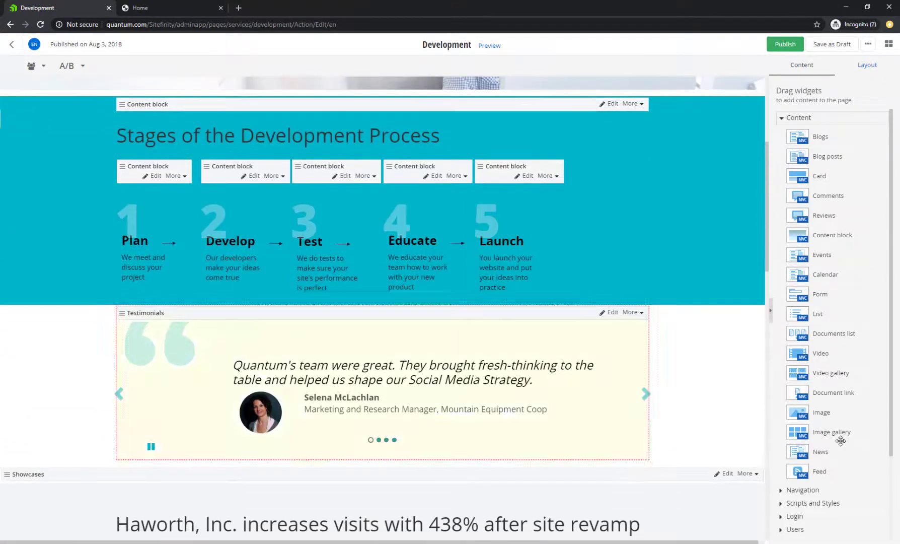
pyautogui.moveTo(814, 453); pyautogui.dragTo(277, 324)
pyautogui.scroll(-2, 201, 501)
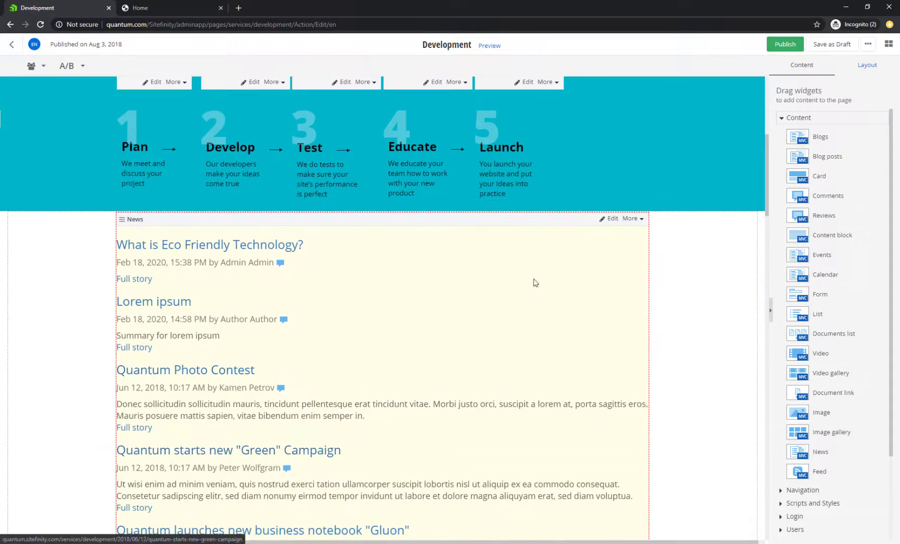
# Filter the News widget by publication date to the last 2 weeks
pyautogui.click(607, 222)
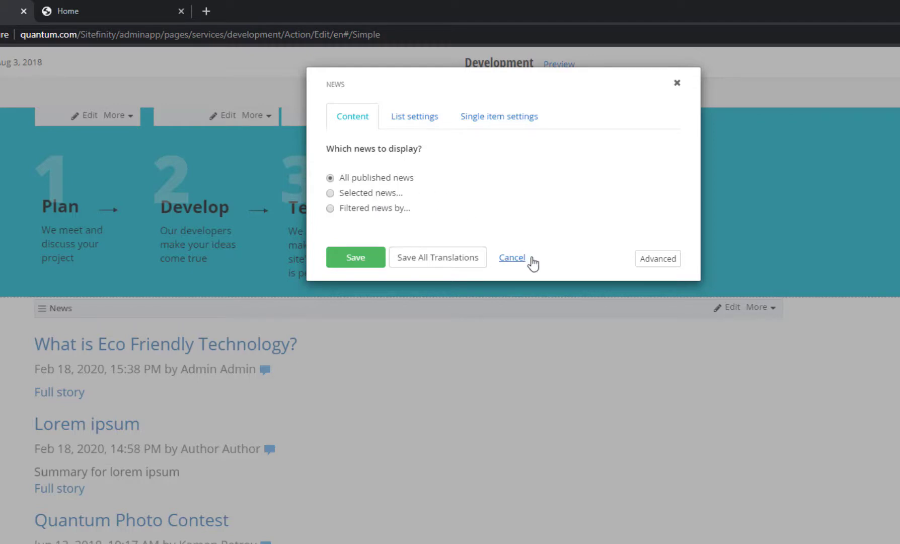
pyautogui.click(362, 209)
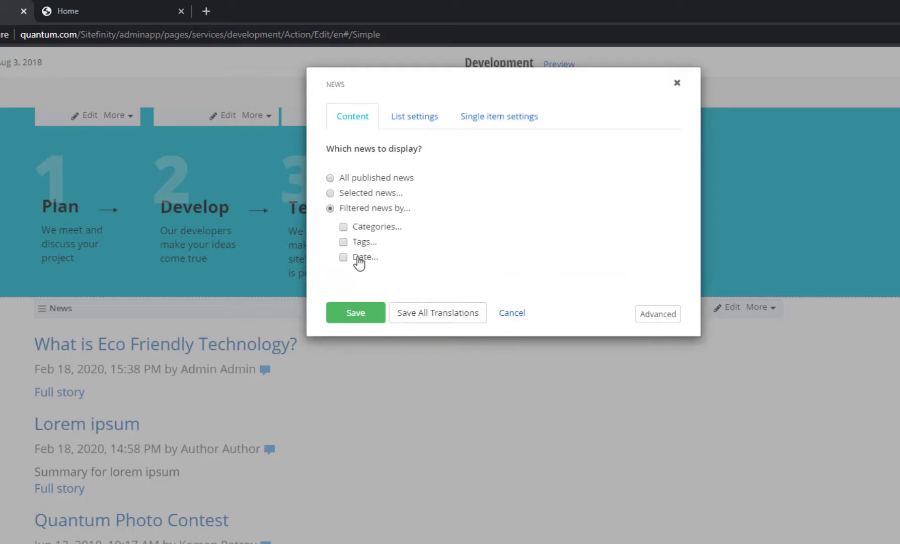
pyautogui.click(360, 257)
pyautogui.click(424, 275)
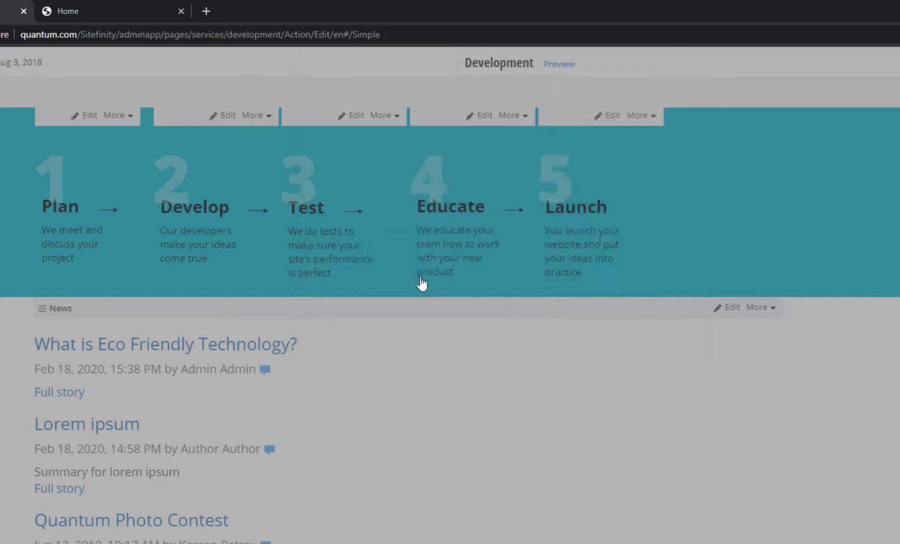
pyautogui.click(348, 151)
pyautogui.click(384, 153)
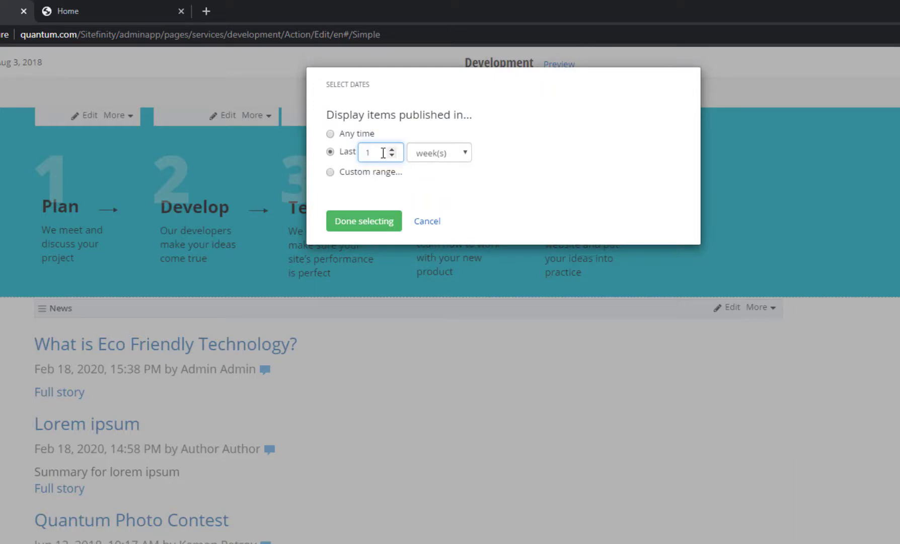
pyautogui.click(381, 224)
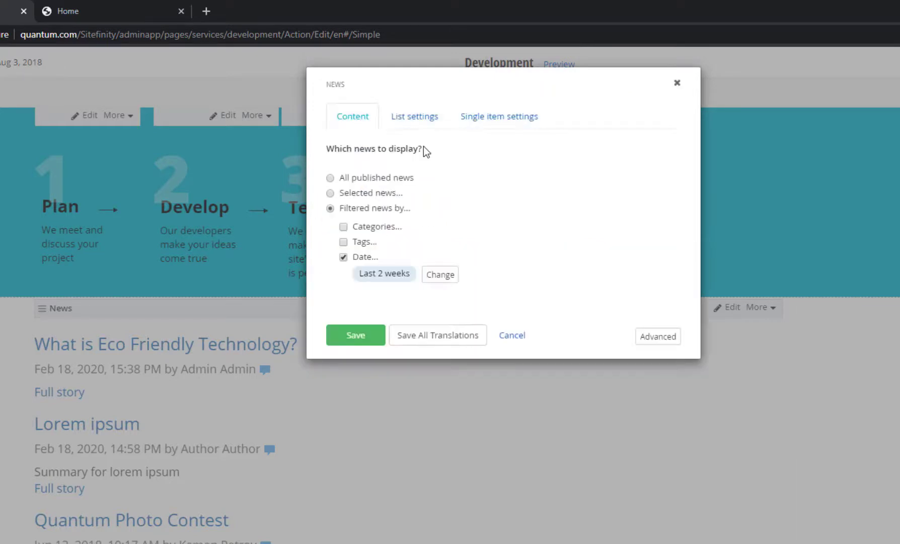
# Limit the news list to 5 items, sorted by last published
pyautogui.click(416, 119)
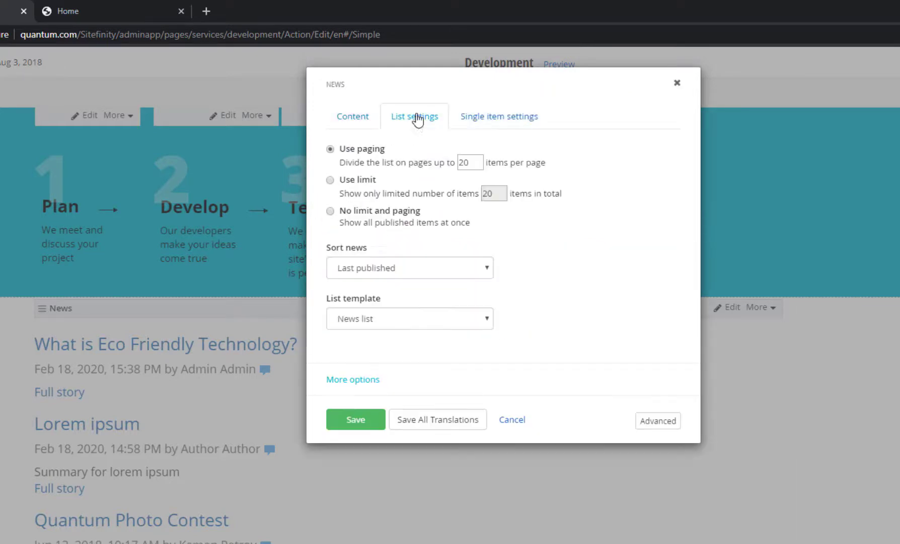
pyautogui.click(362, 182)
pyautogui.write('5')
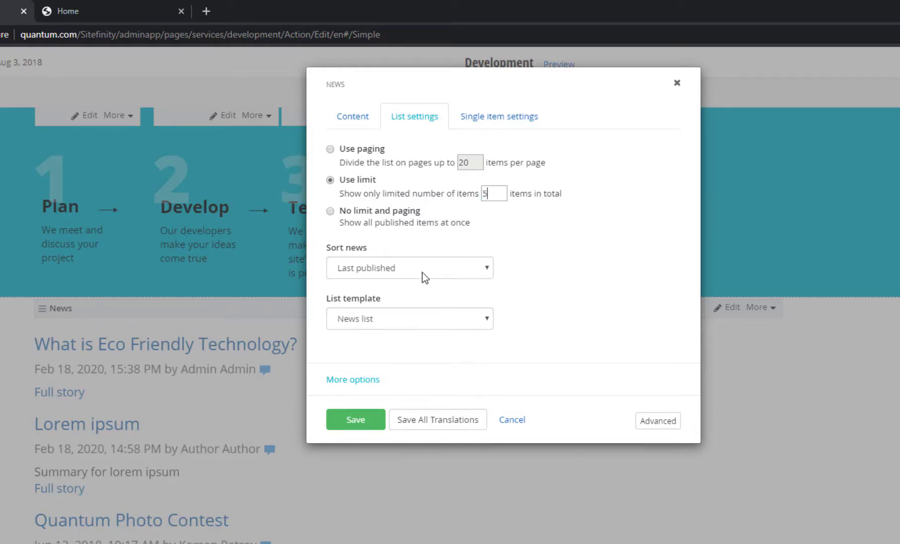
pyautogui.click(423, 267)
pyautogui.click(383, 285)
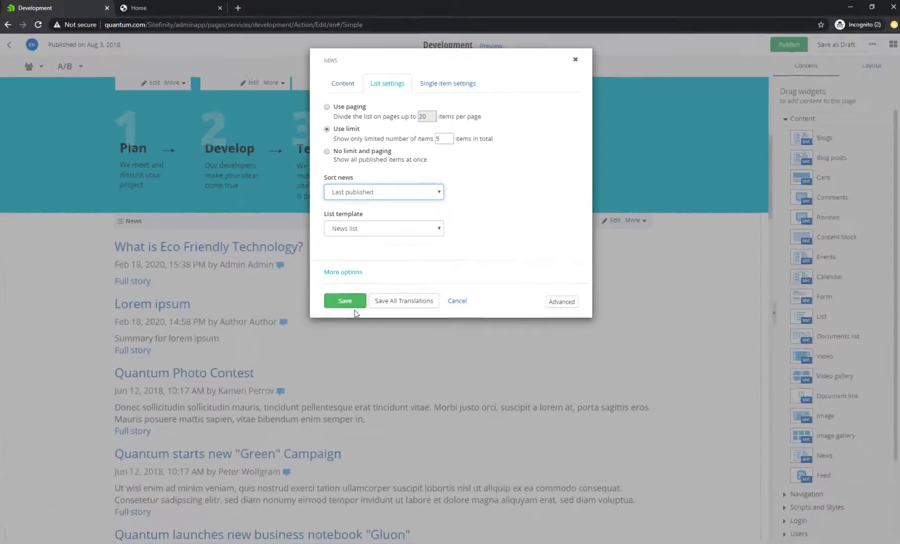
# Save the News widget settings and preview the Development page
pyautogui.click(346, 301)
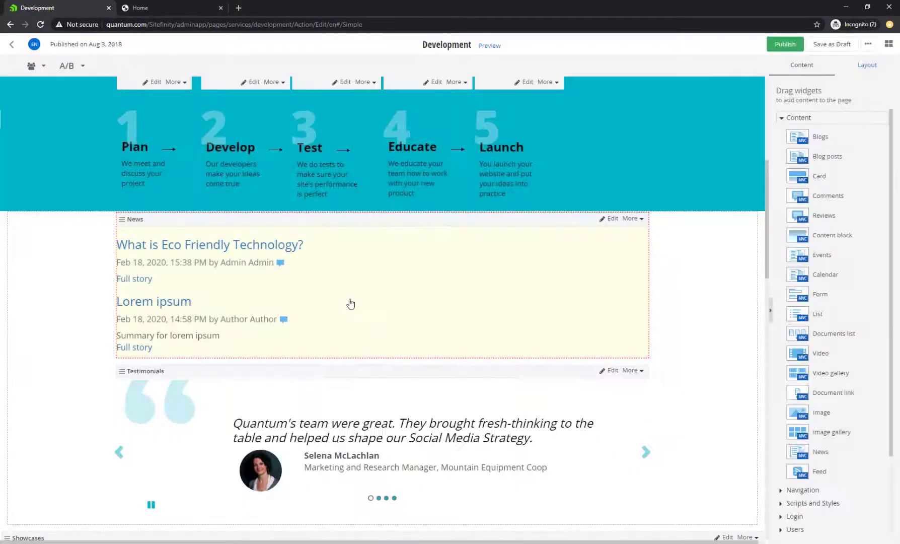
pyautogui.scroll(3, 352, 308)
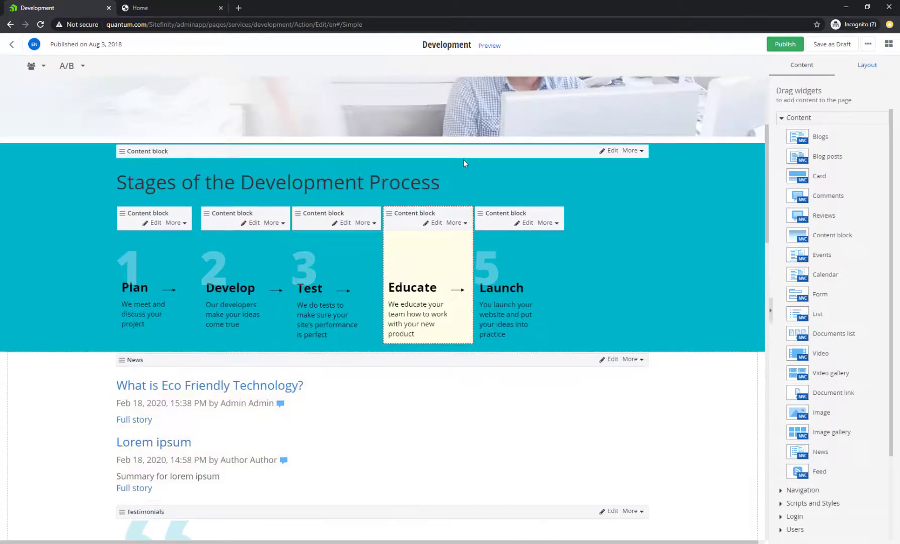
pyautogui.click(490, 46)
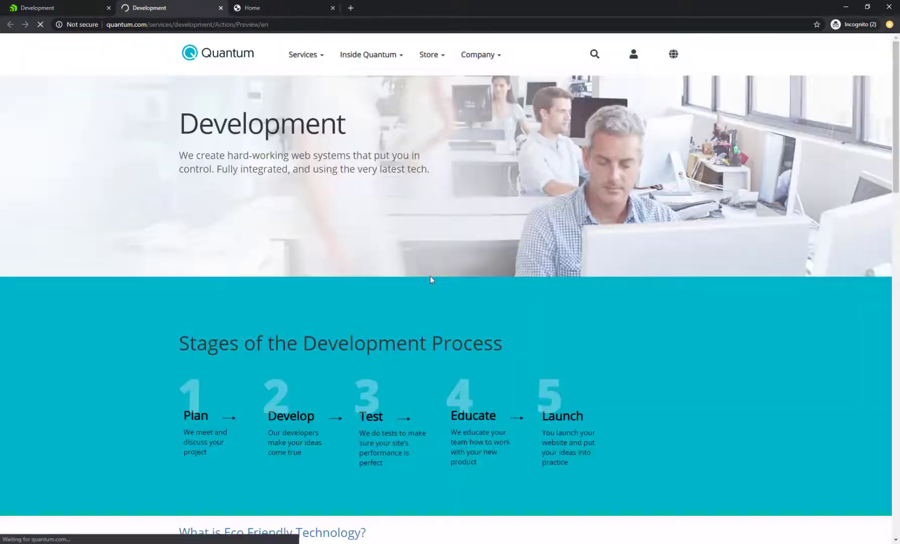
pyautogui.scroll(-5, 432, 285)
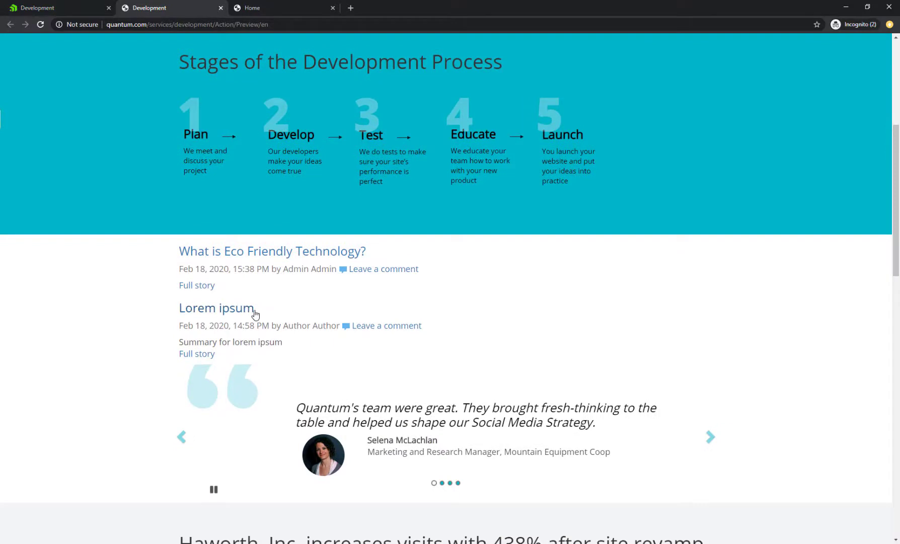
pyautogui.click(64, 5)
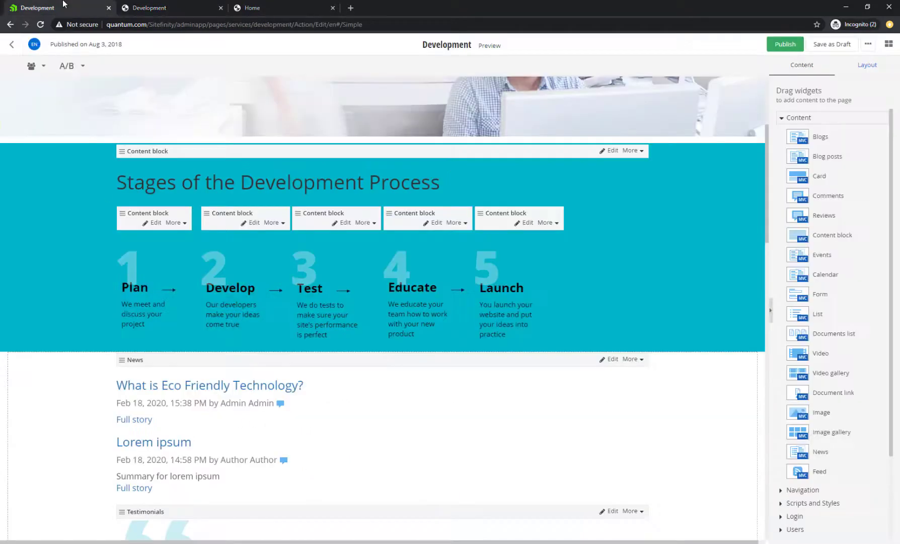
# Publish the Development page and go back to the Pages list
pyautogui.click(786, 45)
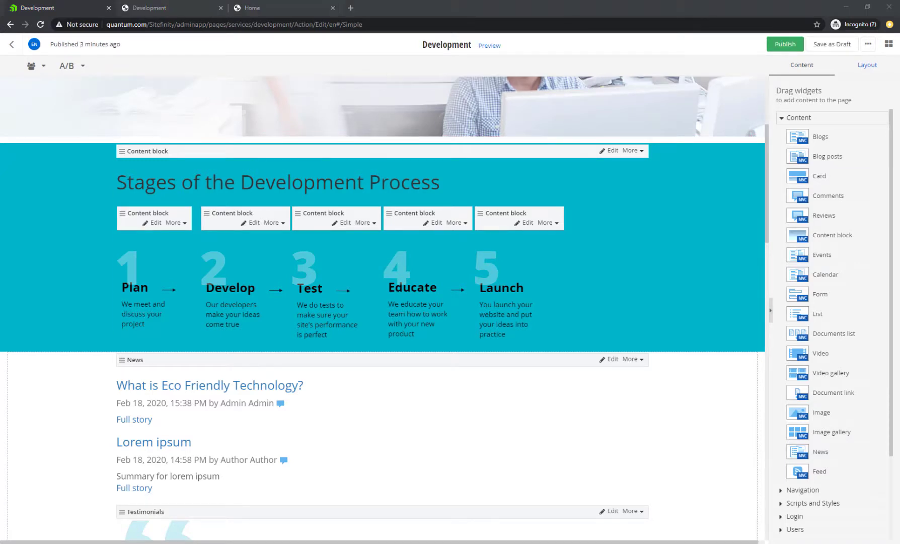
pyautogui.scroll(4, 476, 428)
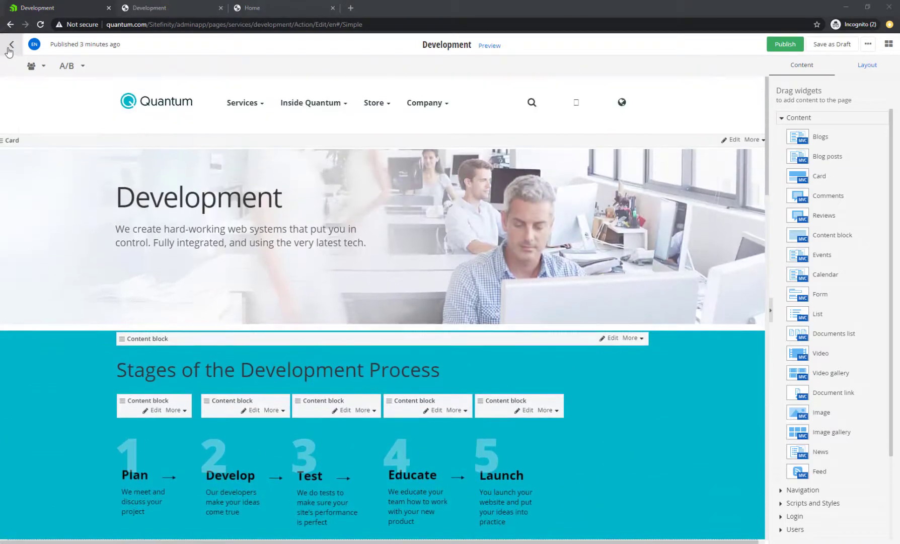
pyautogui.click(8, 48)
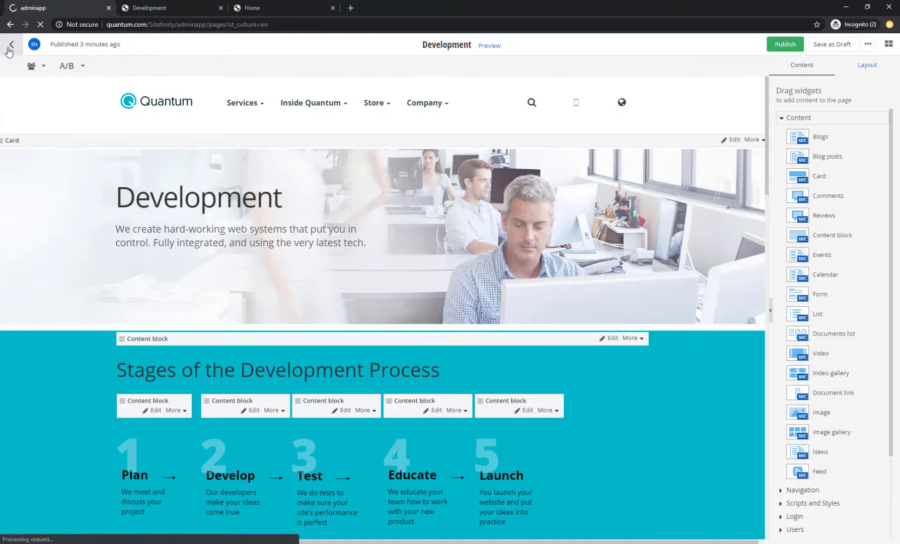